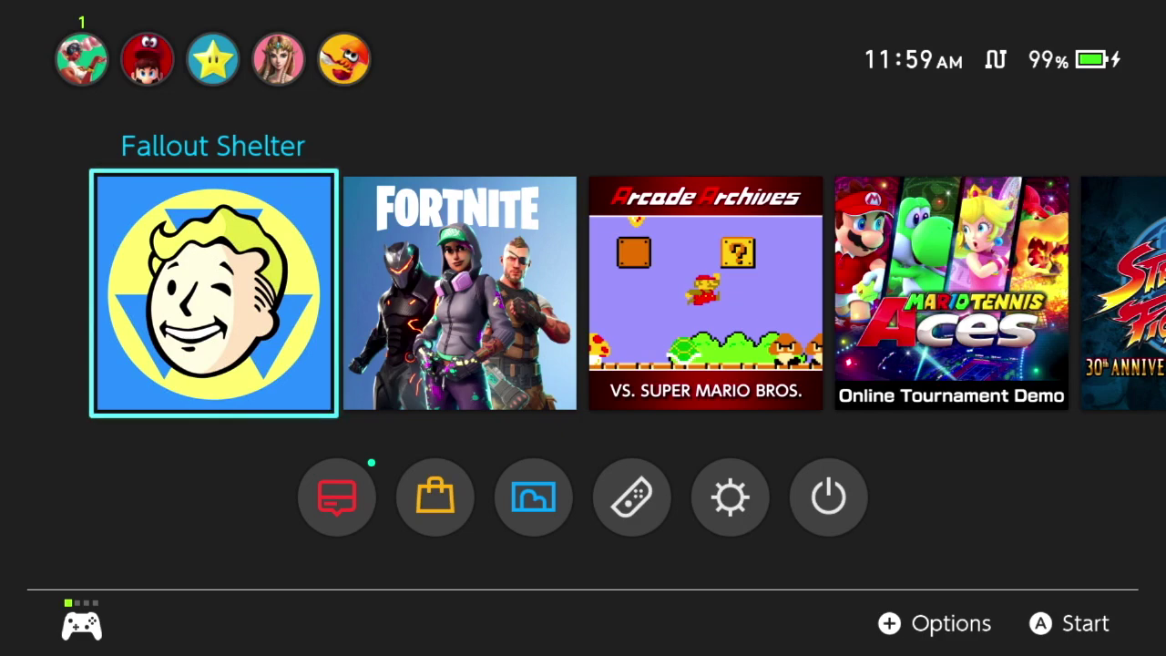
- Browse the home game row and the All Software list, down to Graceful Explosion Machine, then return home
key("Right")
key("Right")
key("Right")
key("Right")
key("Right")
key("Left")
key("Left")
key("Left")
key("Left")
key("Right")
key("Right")
key("Right")
key("Right")
key("Right")
key("Right")
key("Right")
key("Right")
key("Right")
key("Right")
key("Right")
key("Right")
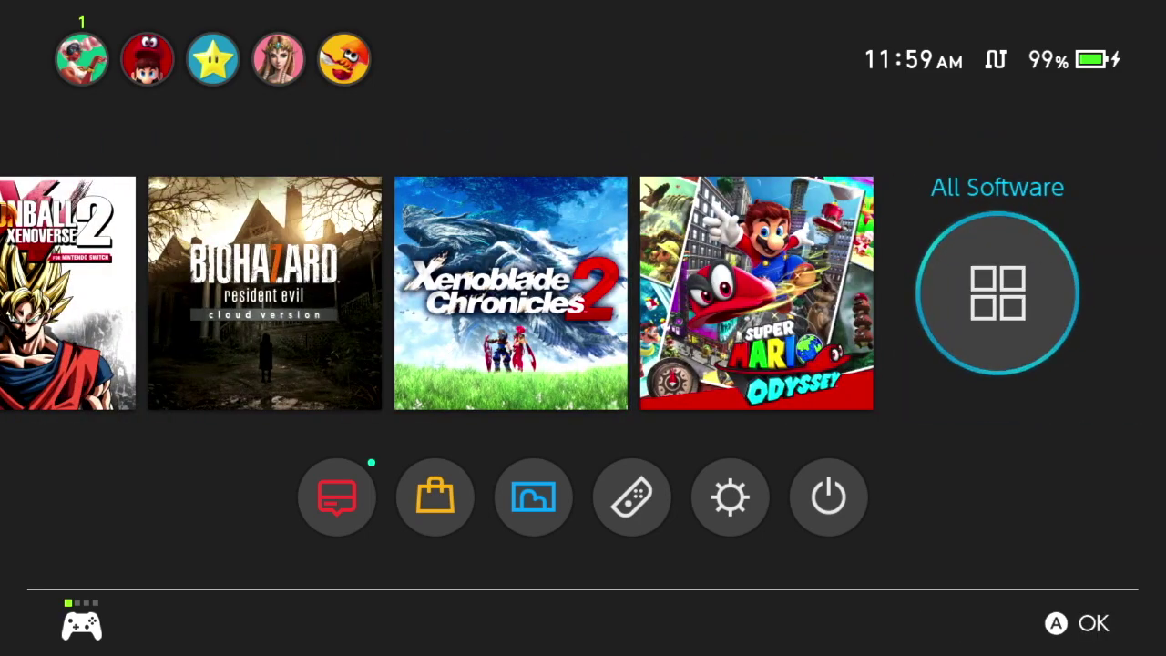
key("Return")
key("Down")
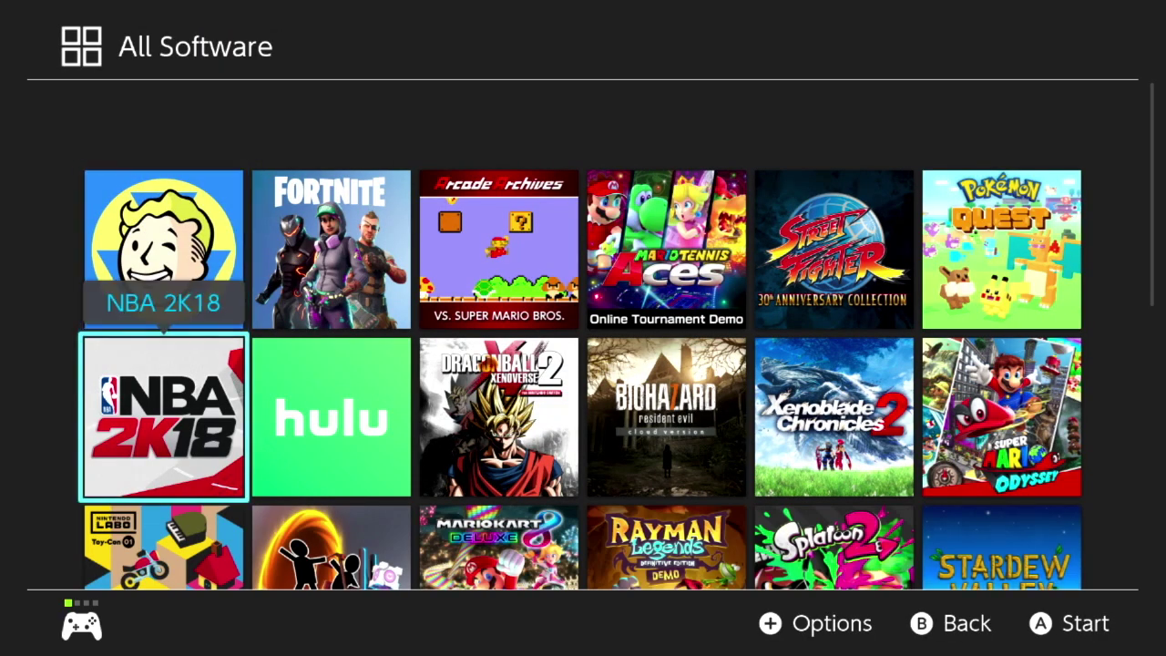
key("Down")
key("Down")
key("Down")
key("Down")
key("Down")
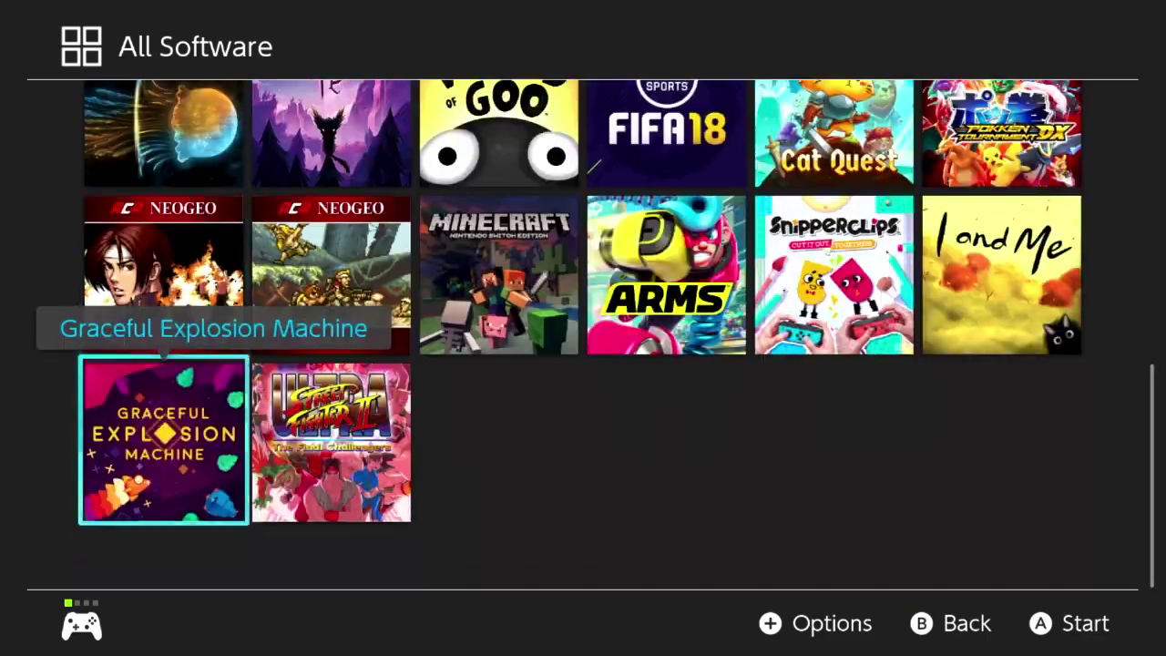
key("Up")
key("Up")
key("Up")
key("Up")
key("Up")
key("Up")
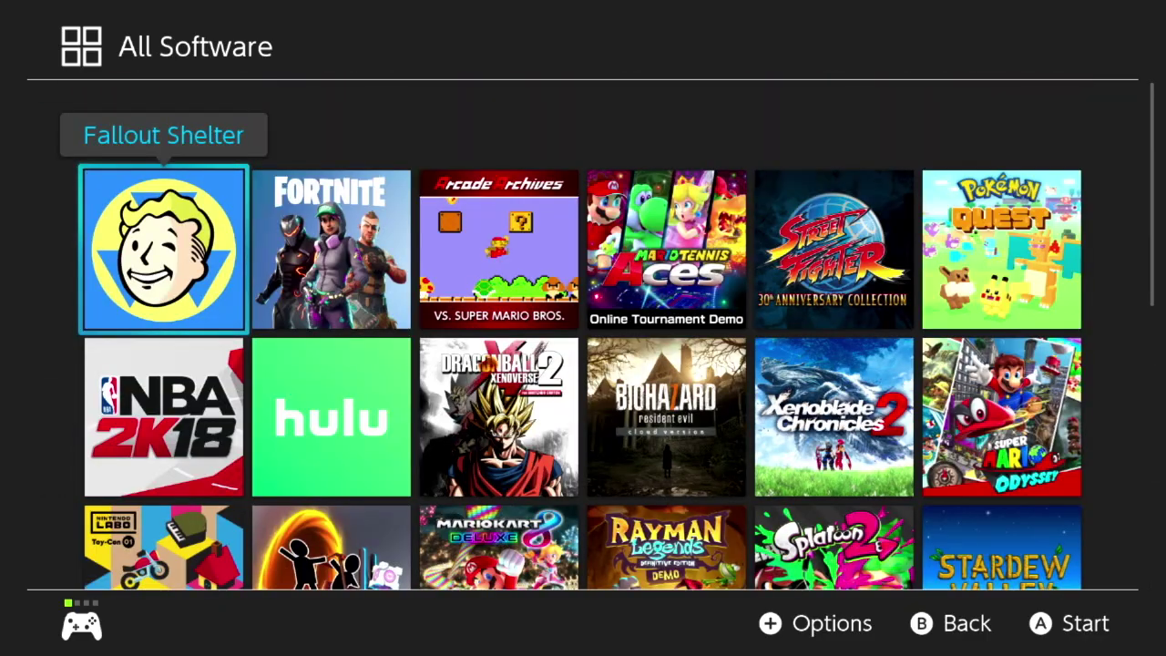
key("Escape")
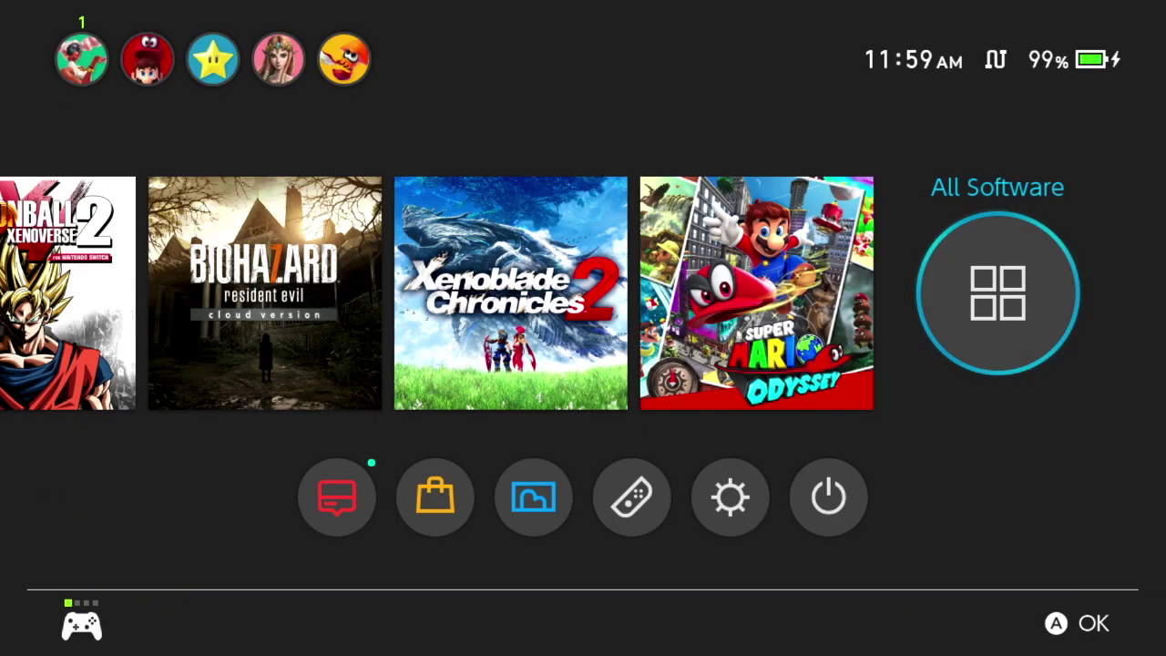
- Move through the game row past Fortnite and Fallout Shelter, then launch Nintendo eShop
key("Left")
key("Left")
key("Left")
key("Left")
key("Left")
key("Left")
key("Left")
key("Left")
key("Left")
key("Left")
key("Left")
key("Left")
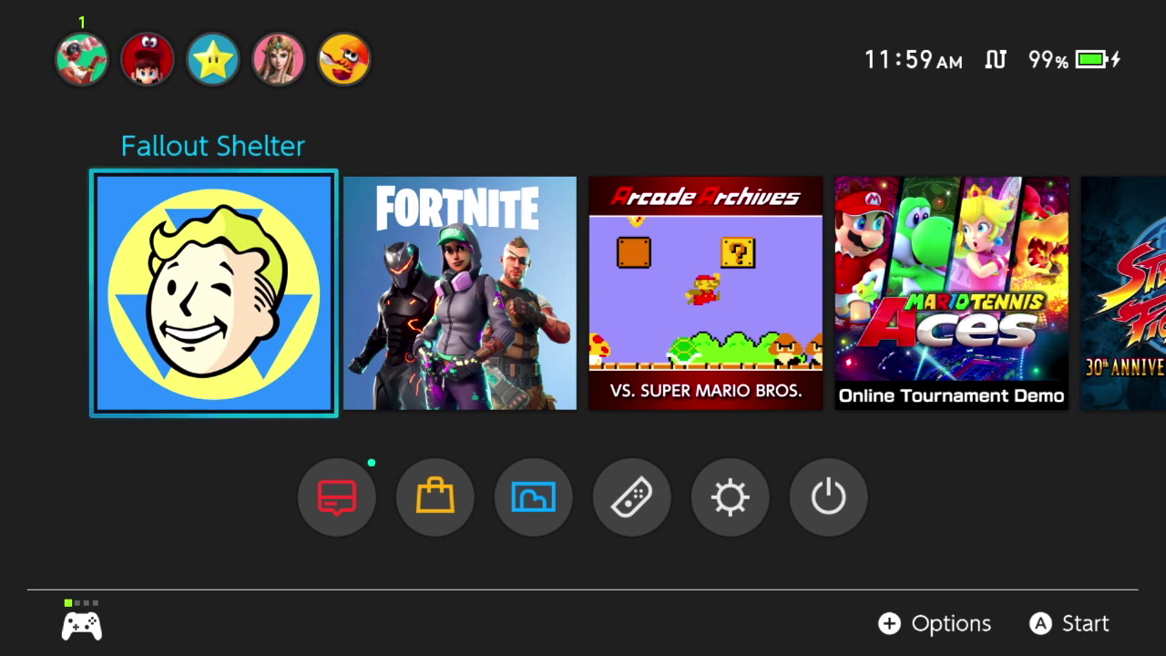
key("Right")
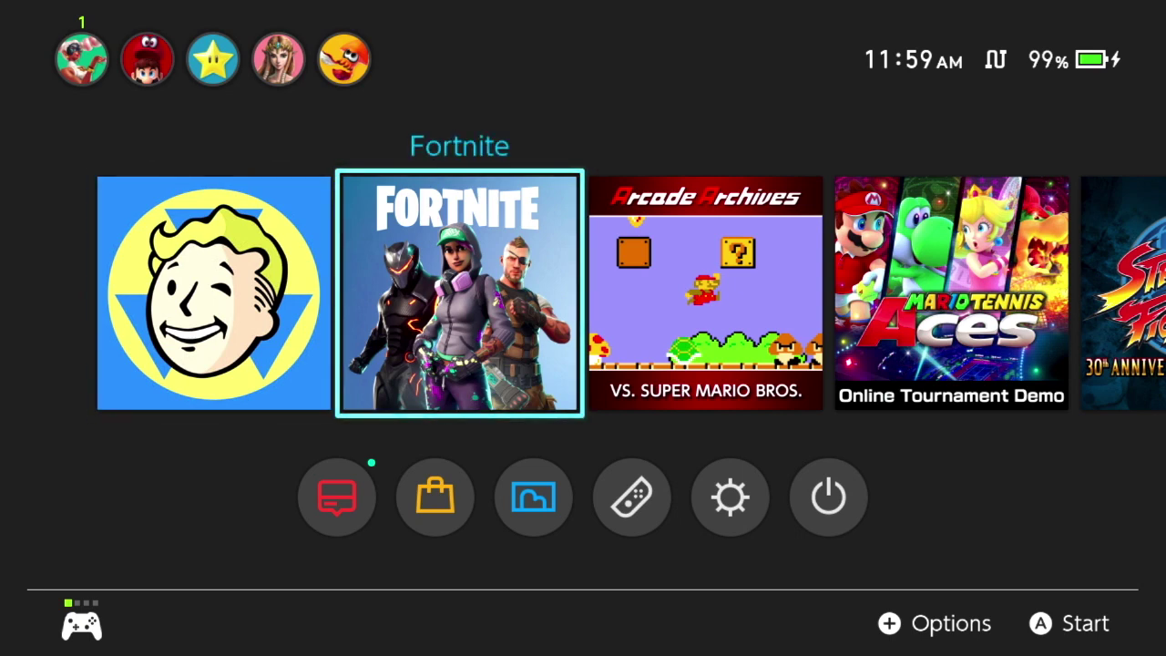
key("Left")
key("Up")
key("Down")
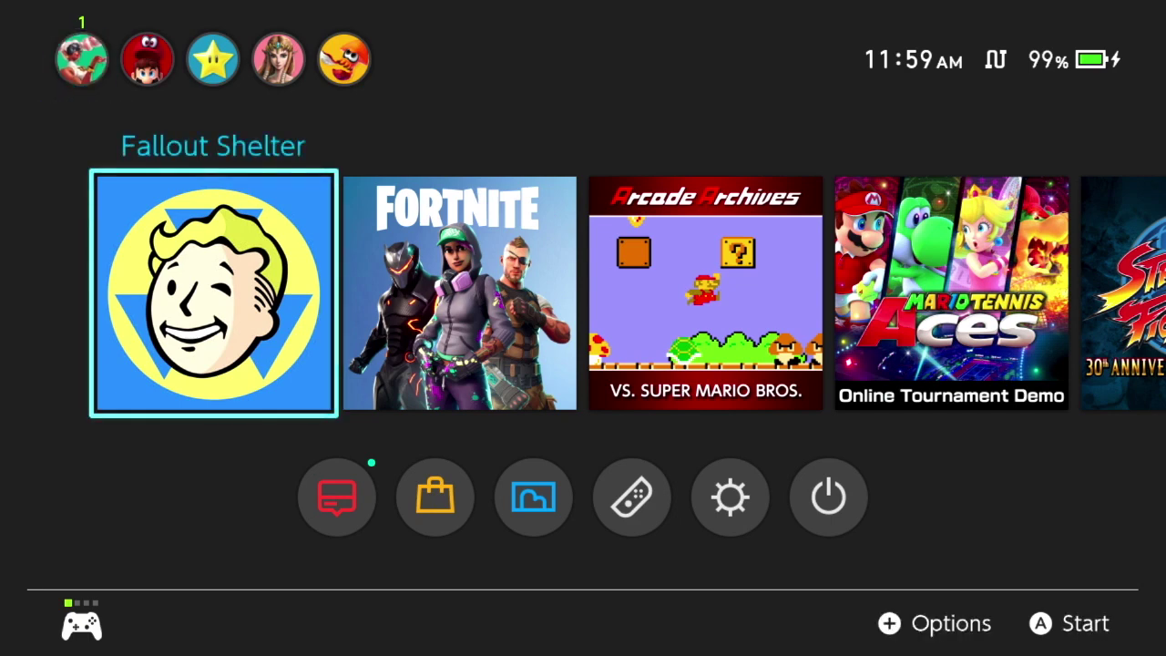
key("Down")
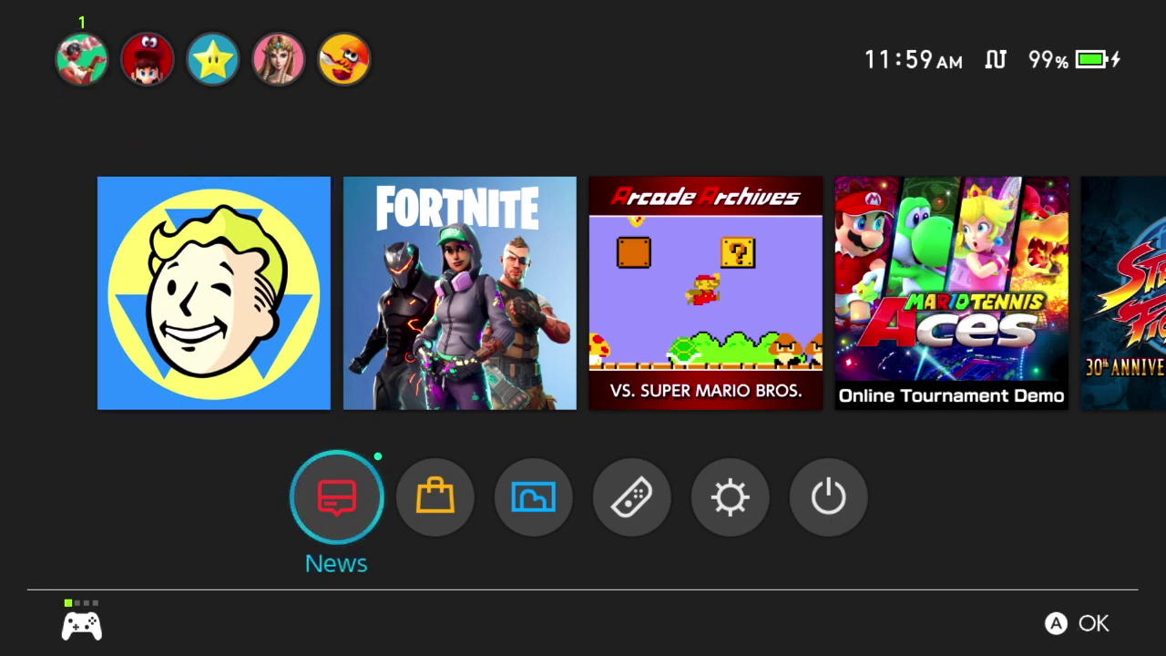
key("Right")
key("Return")
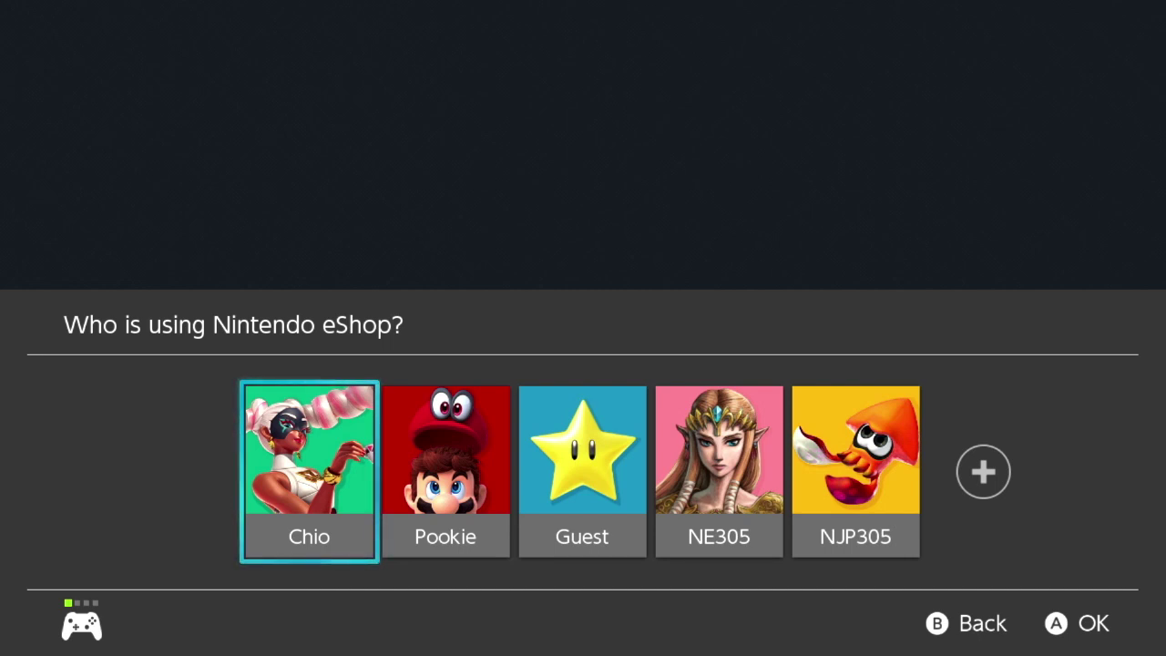
- Look over the second, Guest, fourth and last user cards, then back out without choosing
left_click(446, 471)
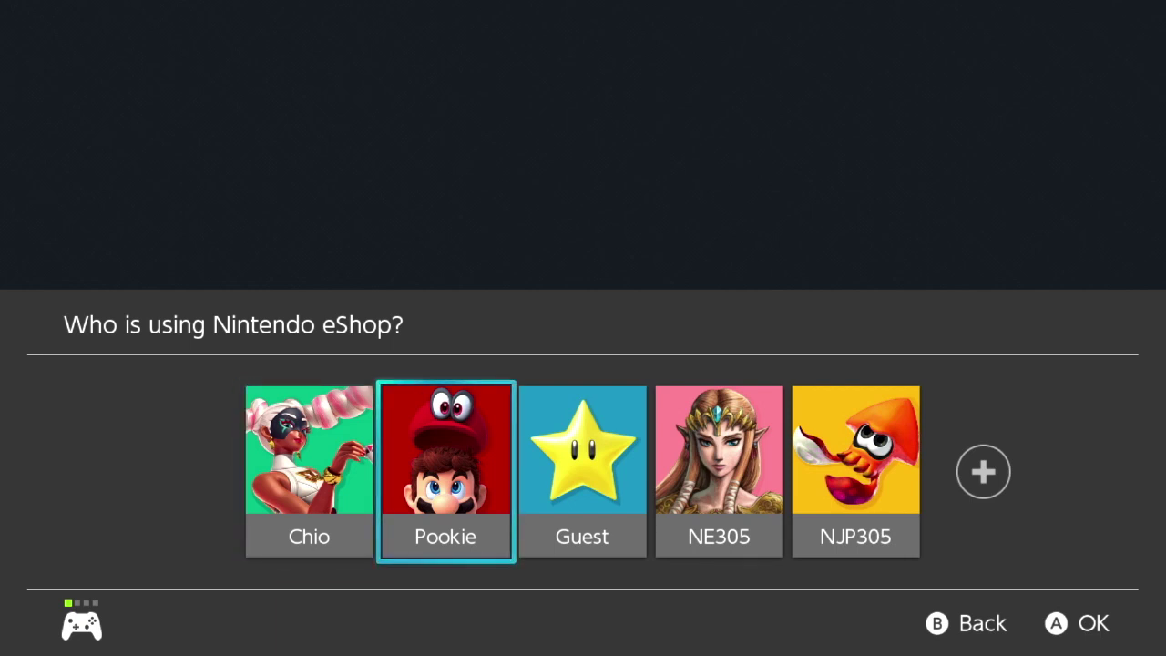
left_click(582, 470)
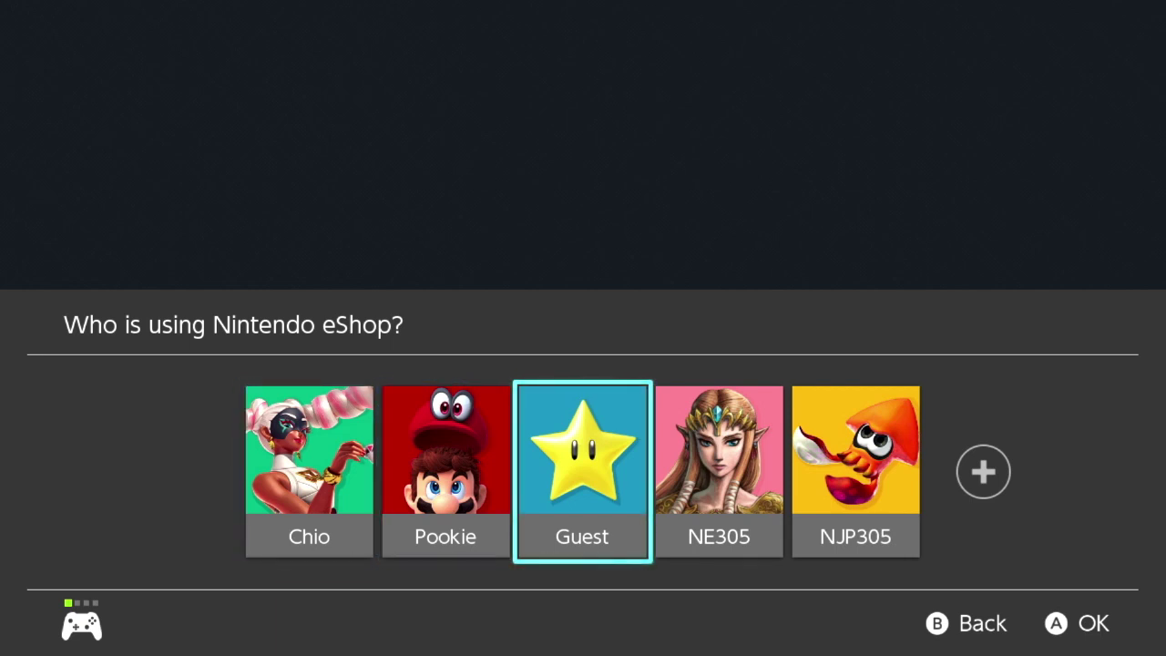
left_click(719, 471)
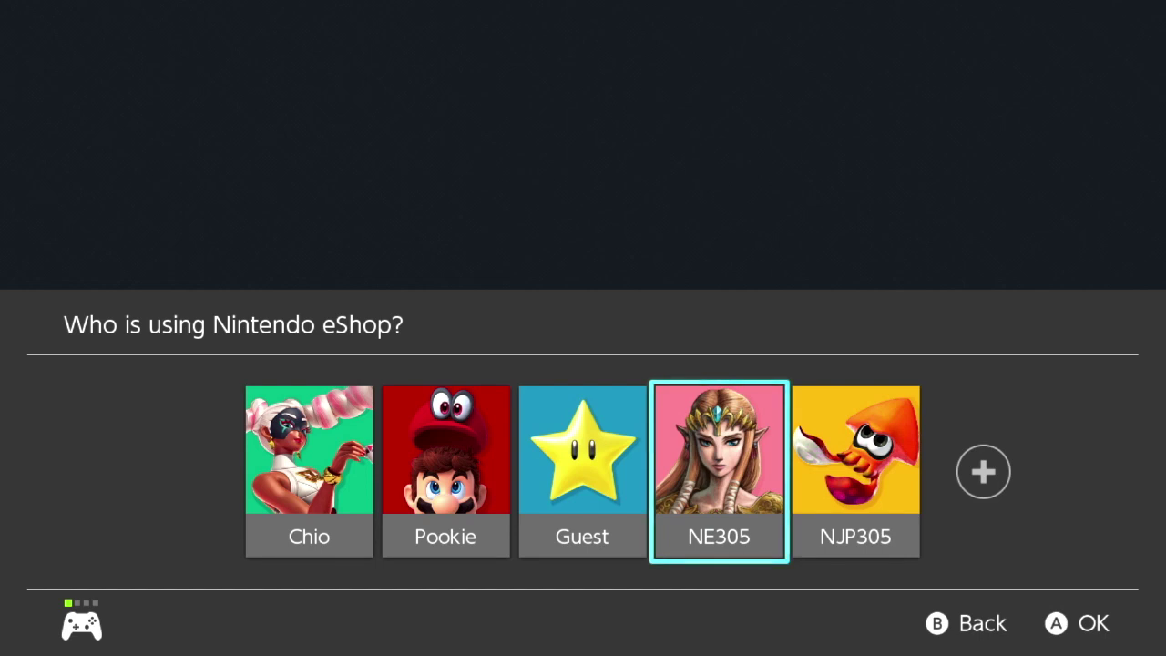
left_click(855, 471)
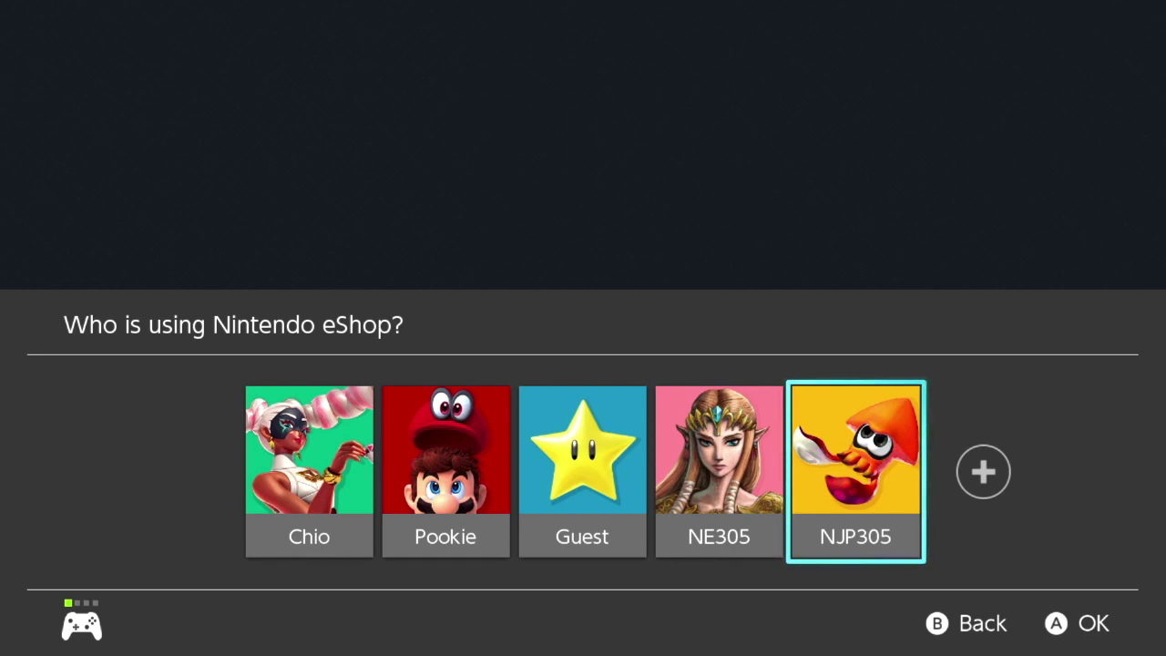
key("b")
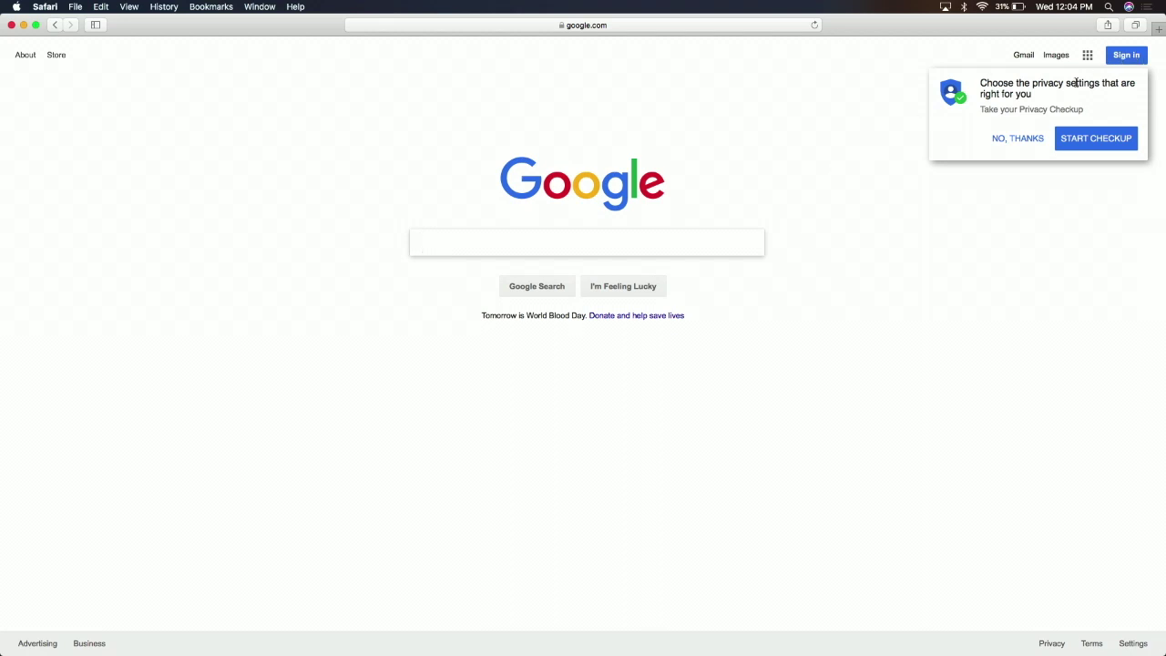
- Start a new Google account and enter the last name and a username
left_click(1123, 57)
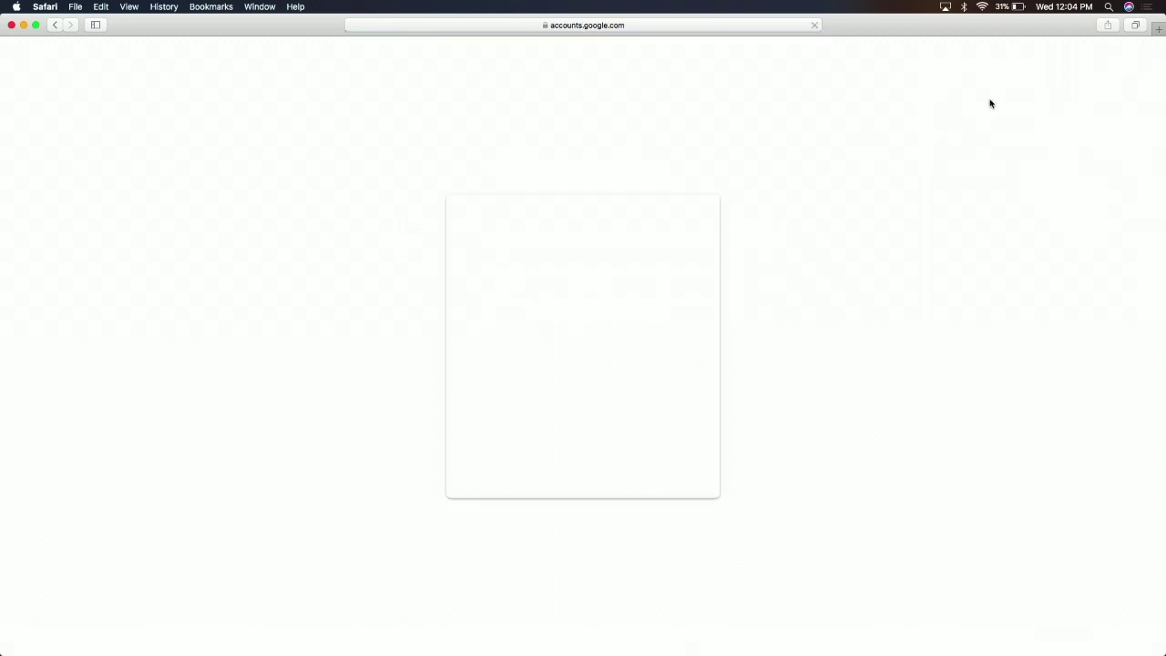
left_click(505, 451)
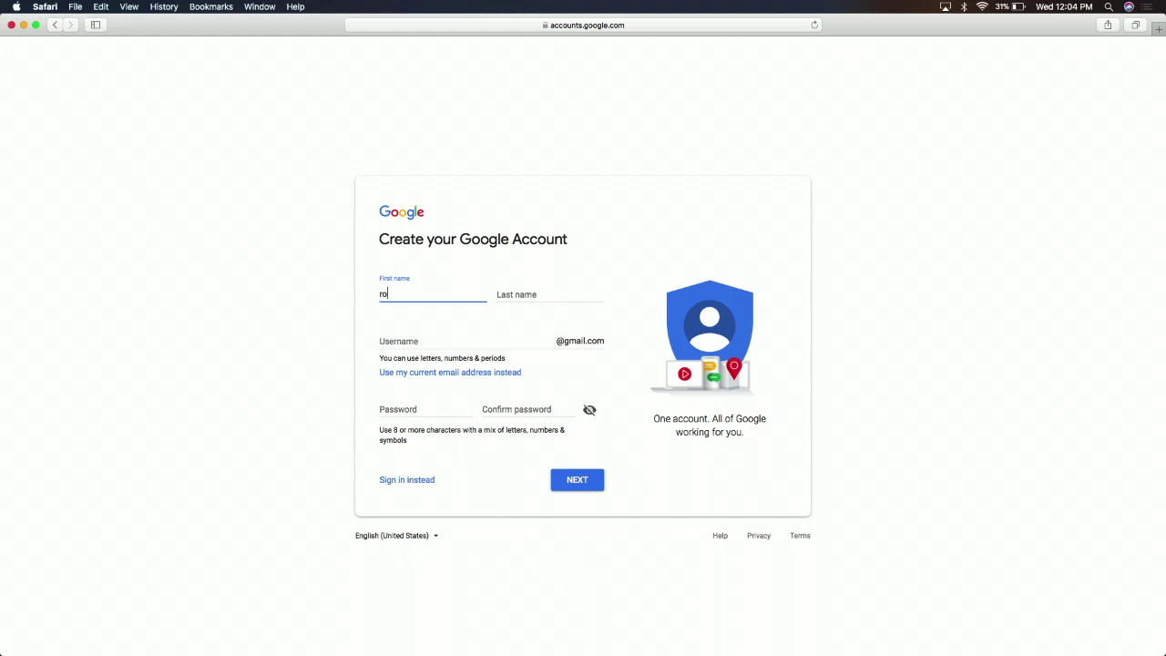
left_click(549, 293)
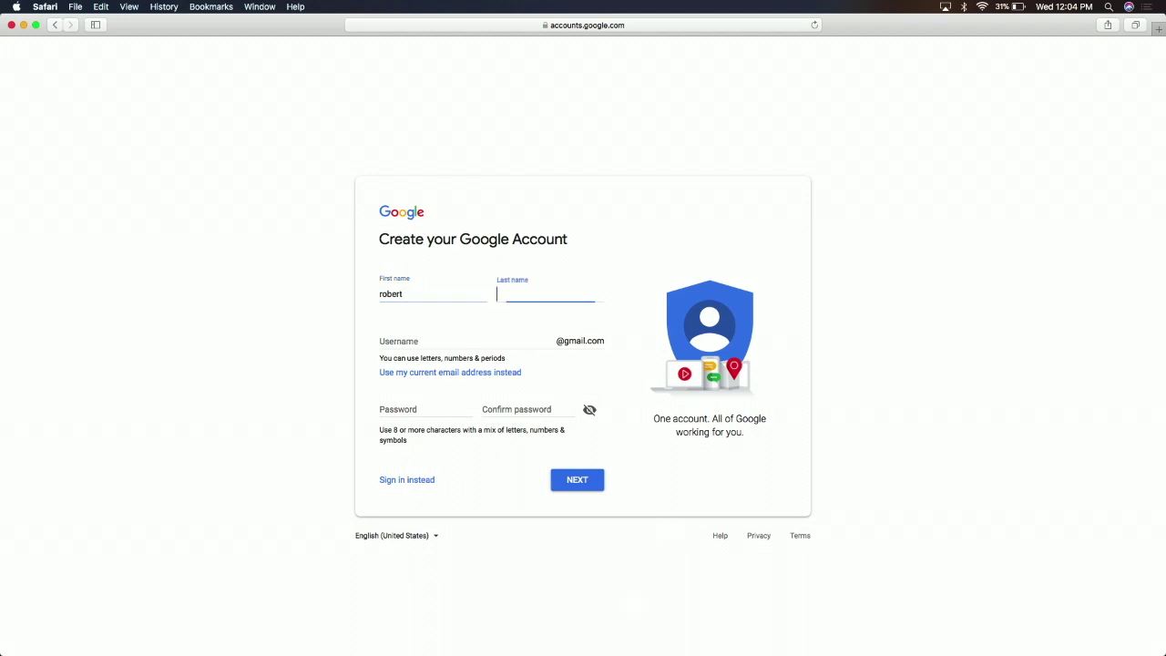
type("robertson")
left_click(412, 341)
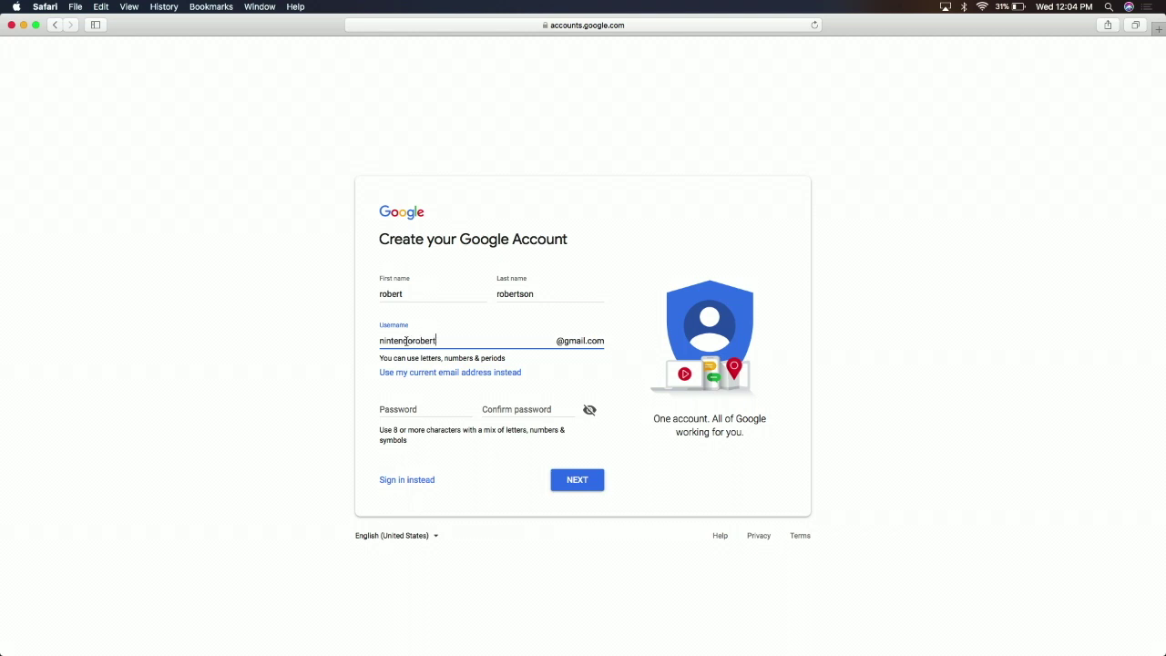
- Enter and confirm a password, fix the taken username with added digits, and decline saving the password
left_click(414, 409)
type("•••")
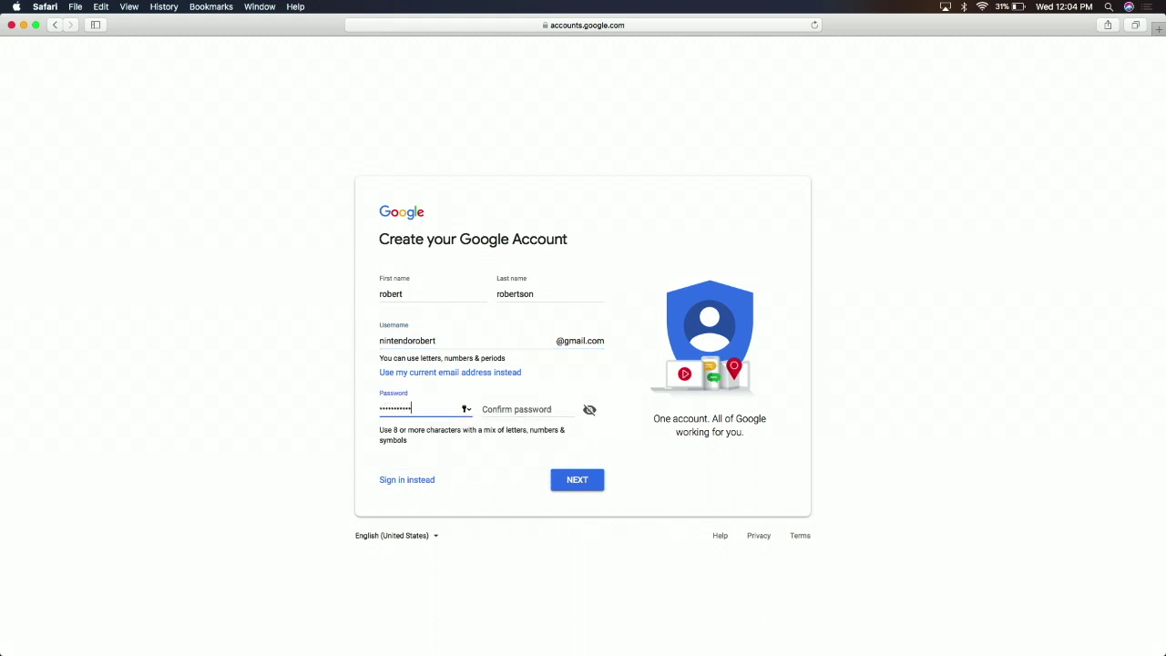
key("Tab")
type("••")
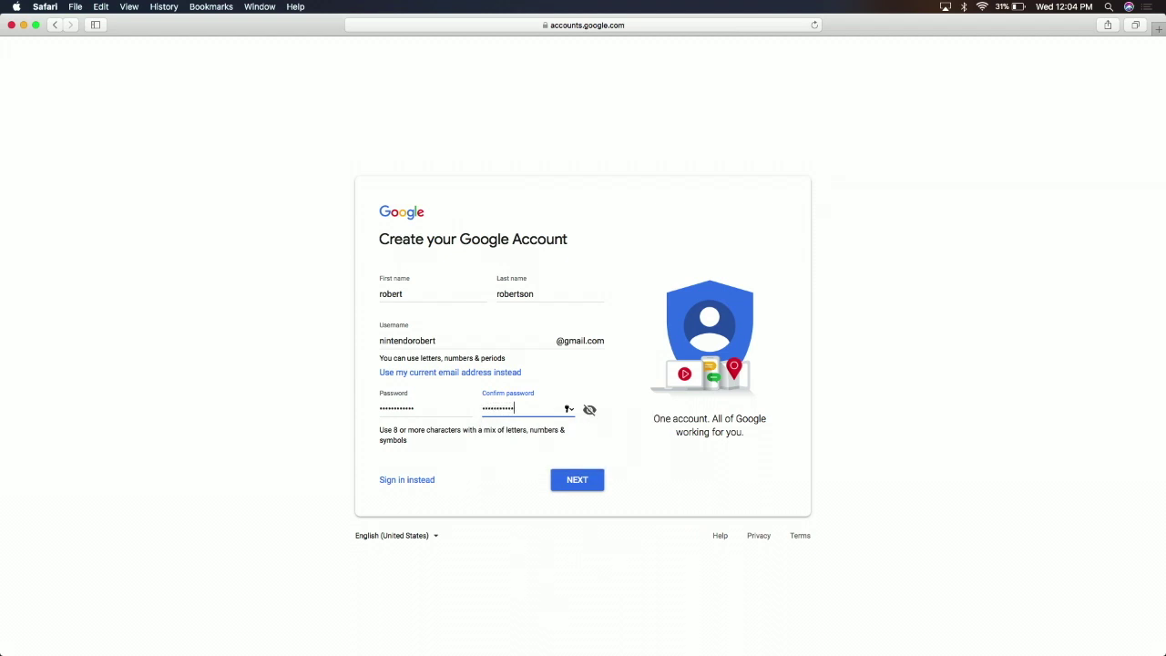
left_click(577, 485)
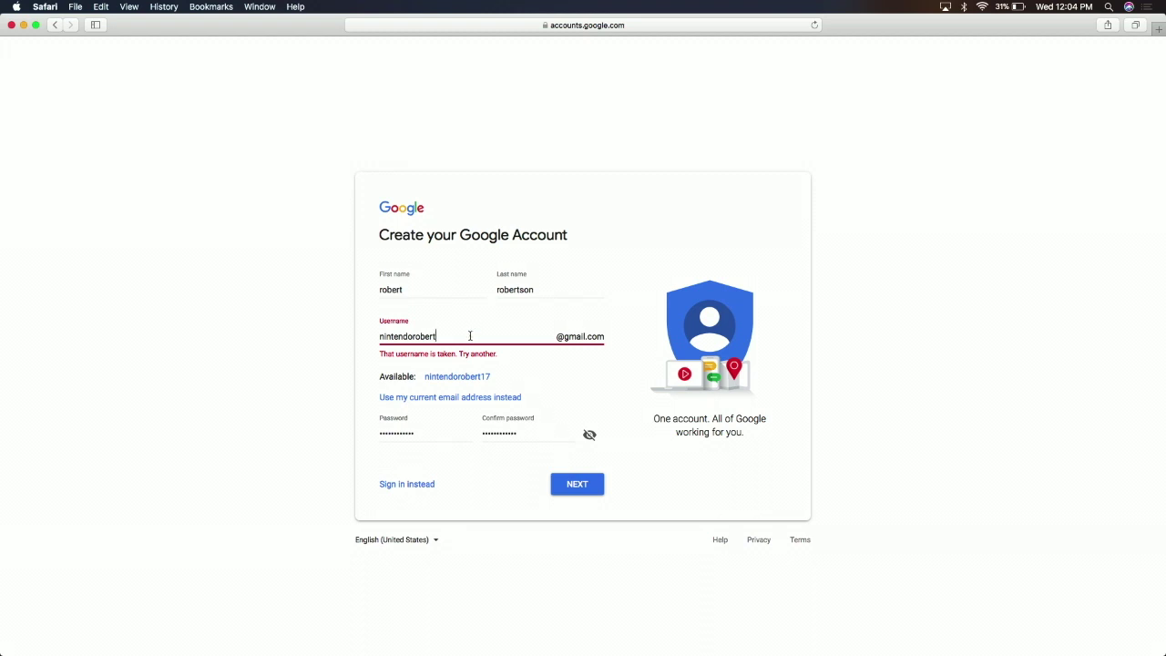
type("305")
left_click(576, 484)
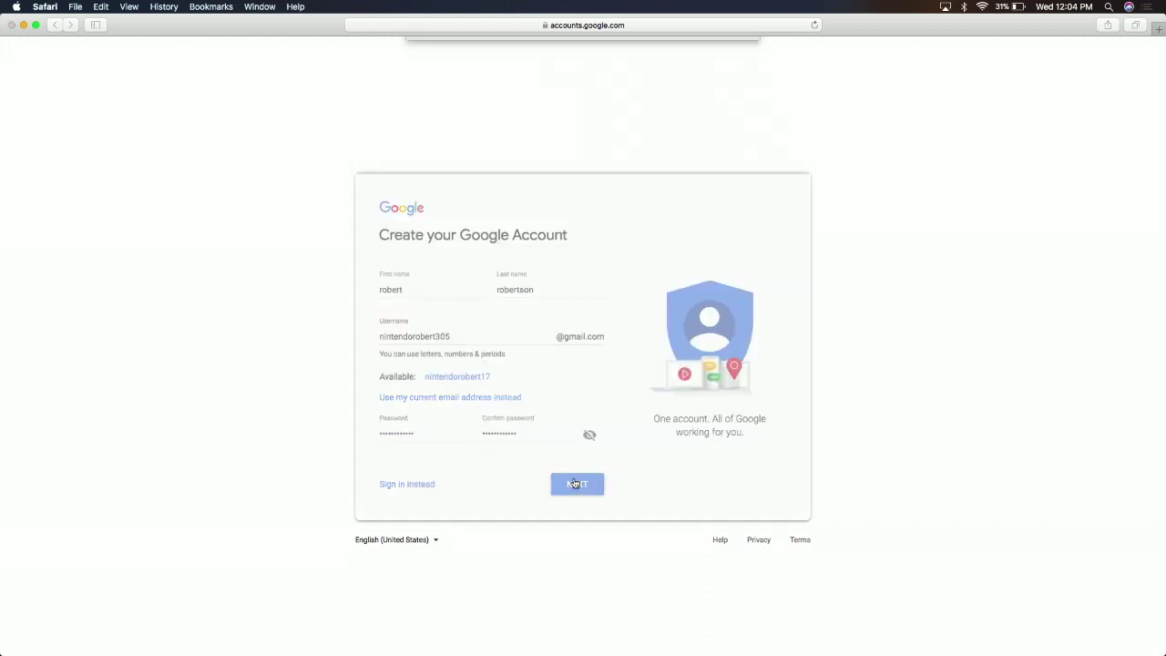
left_click(633, 98)
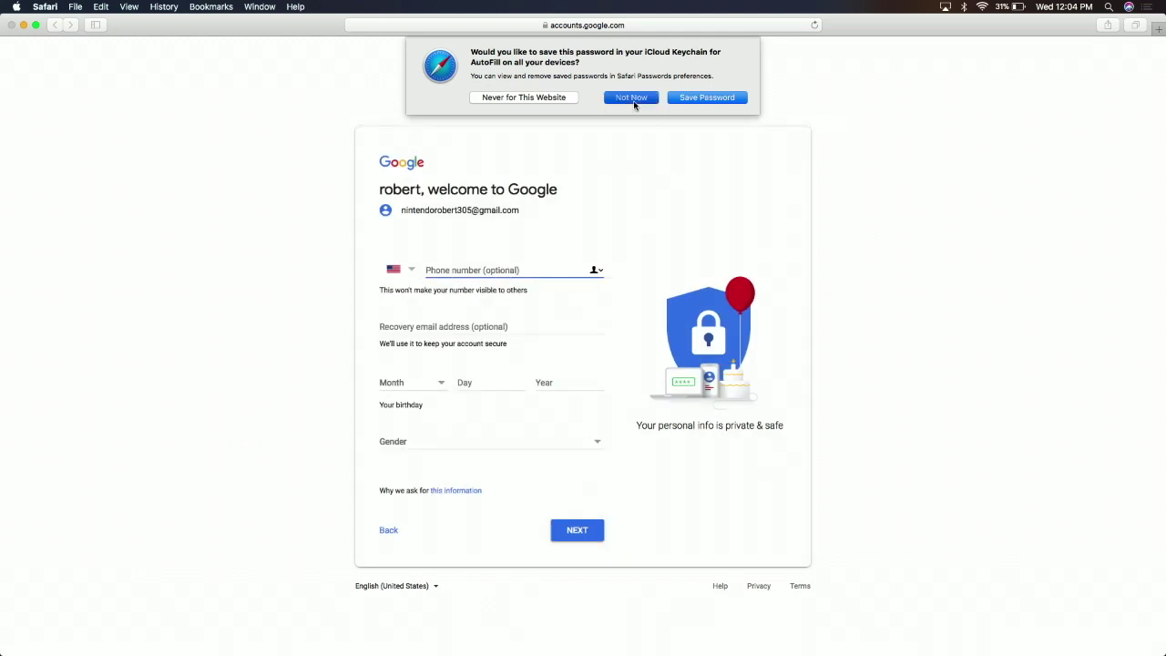
- Enter birthday January 01 1990 and gender Rather not say, and continue
left_click(413, 379)
left_click(441, 393)
left_click(478, 380)
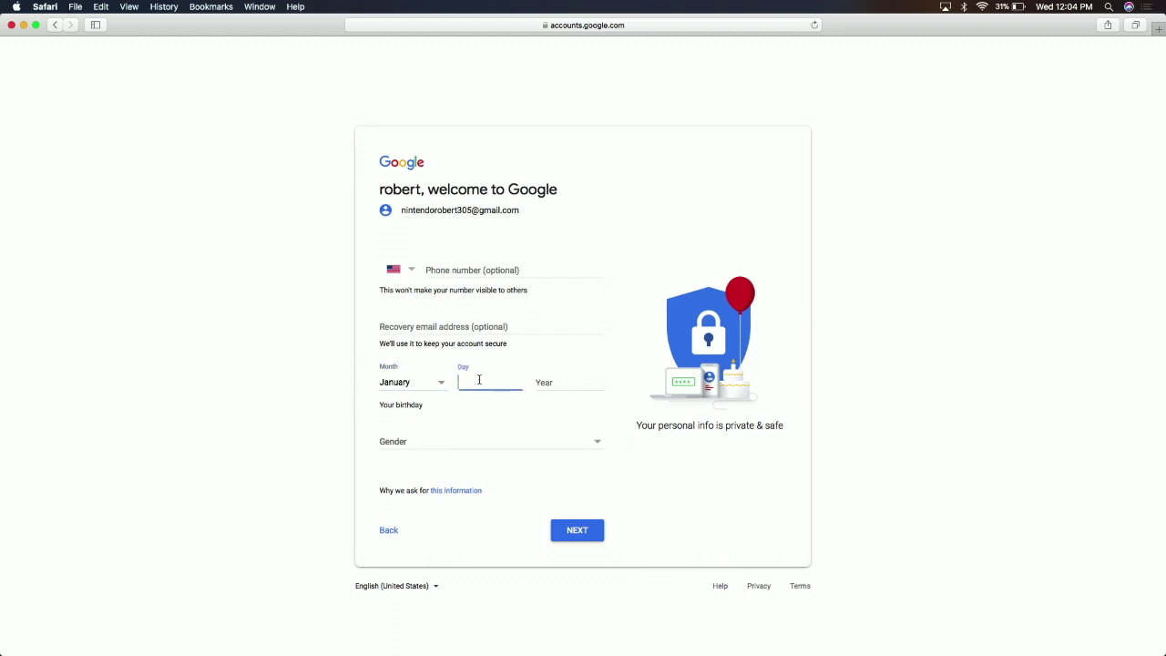
type("01")
left_click(561, 381)
type("1990")
left_click(535, 442)
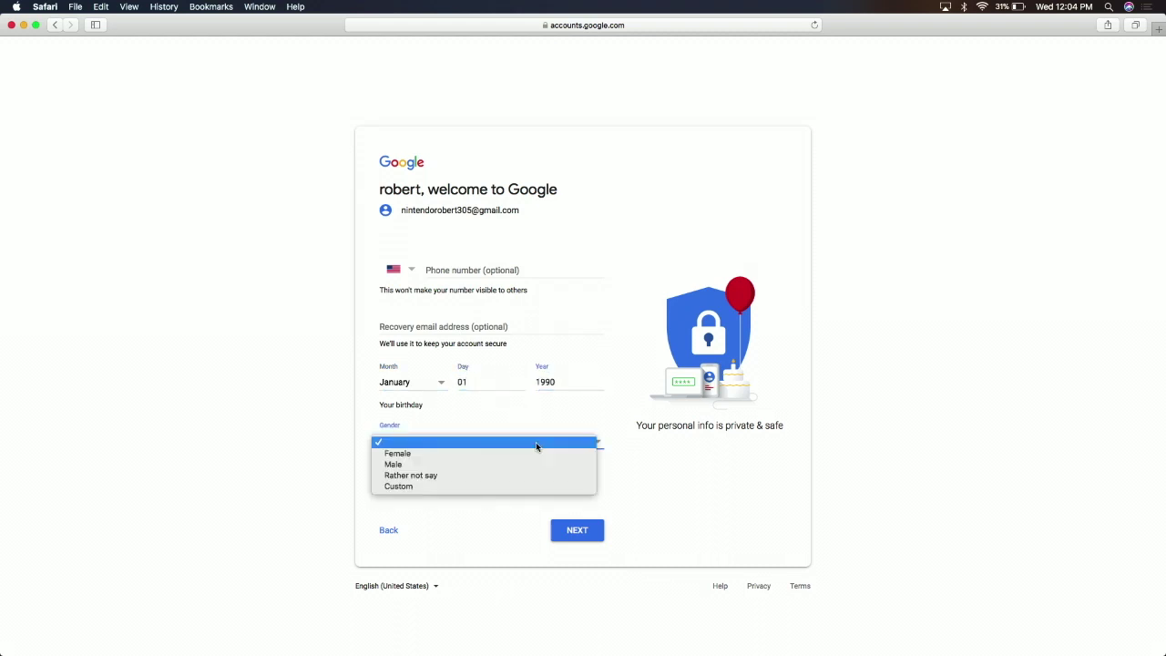
left_click(503, 476)
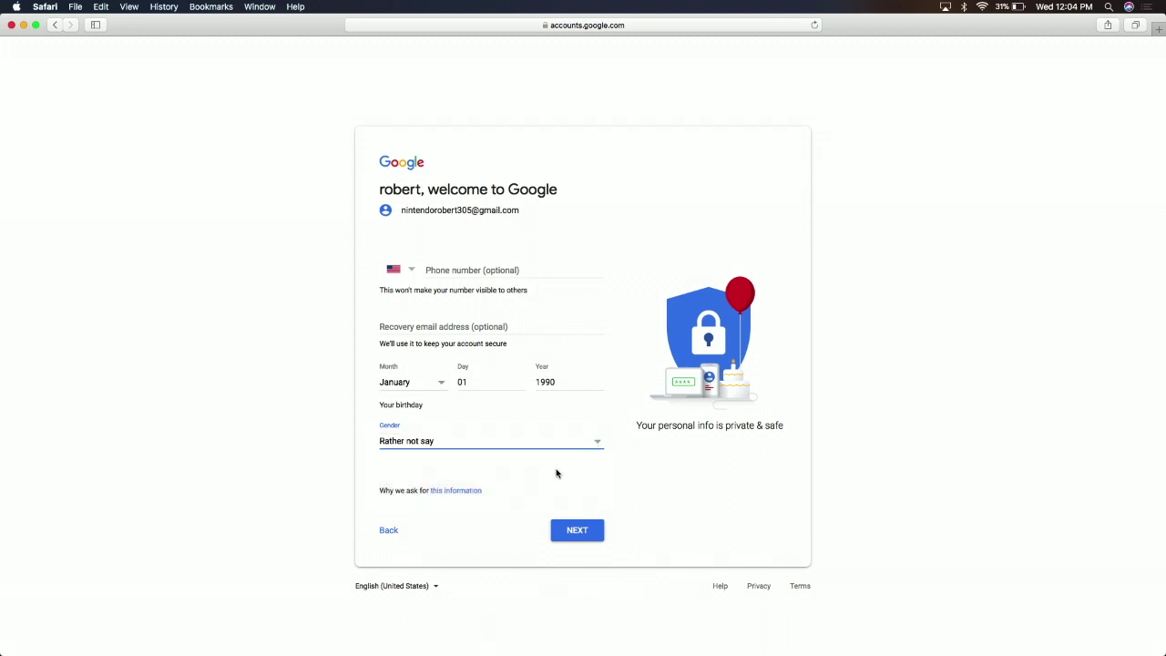
left_click(583, 530)
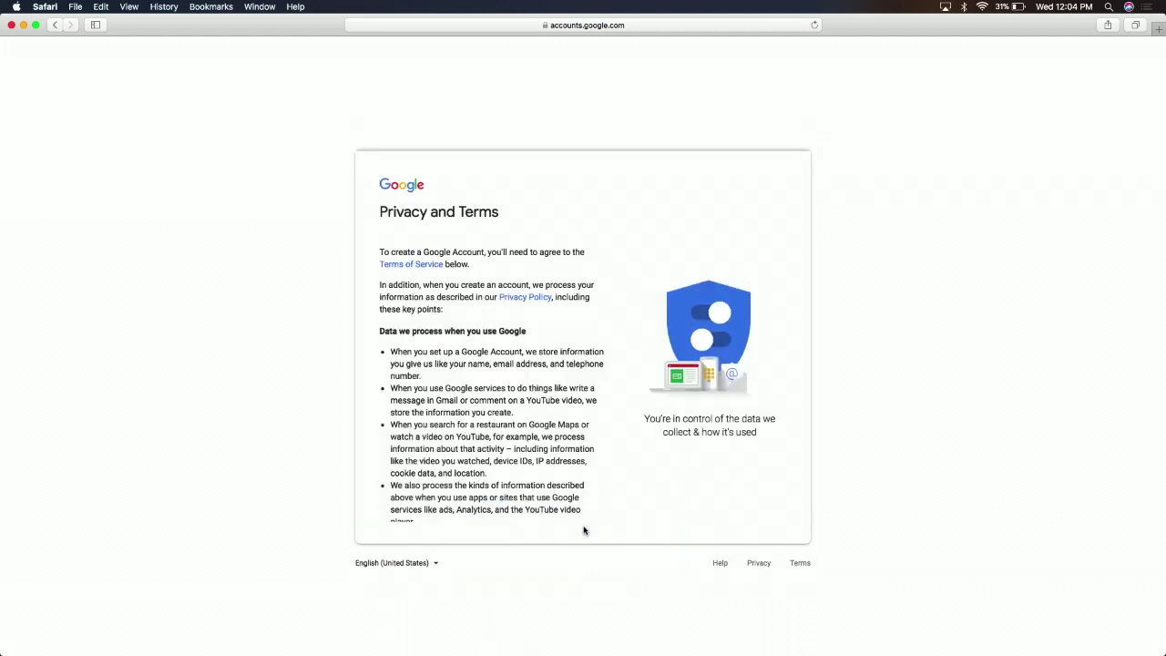
- Scroll to the end of Google's privacy terms and agree to them
left_click(492, 510)
left_click(492, 510)
left_click(492, 510)
left_click(599, 510)
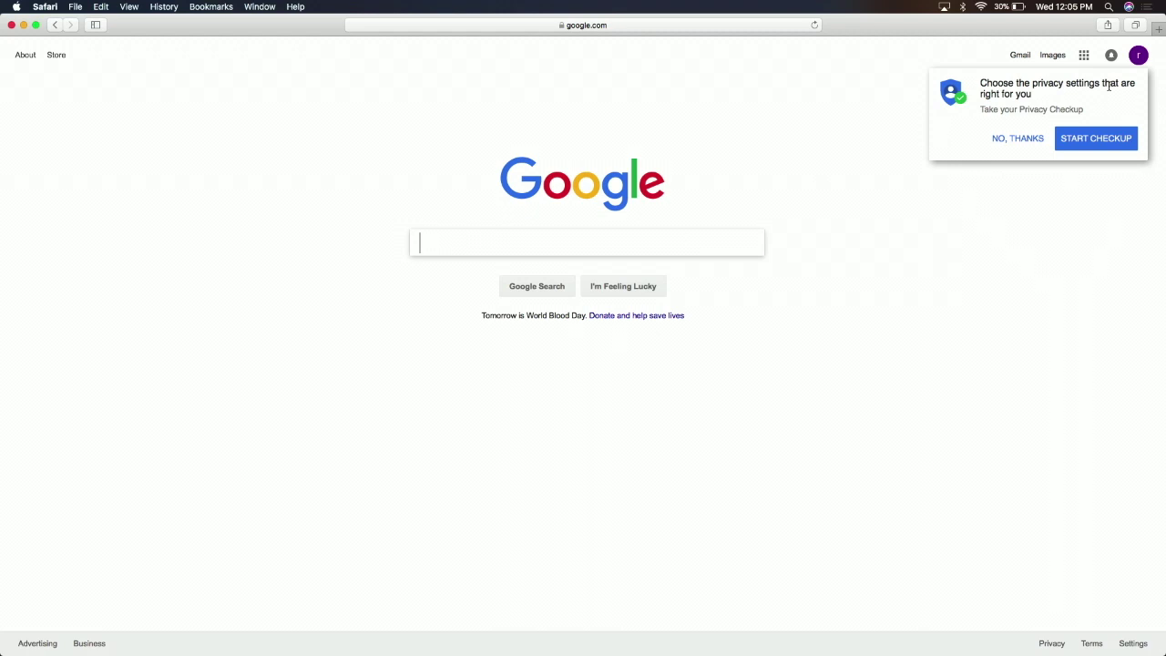
- From the account menu, open and close the profile photo chooser, then go to Gmail
left_click(1138, 57)
left_click(984, 120)
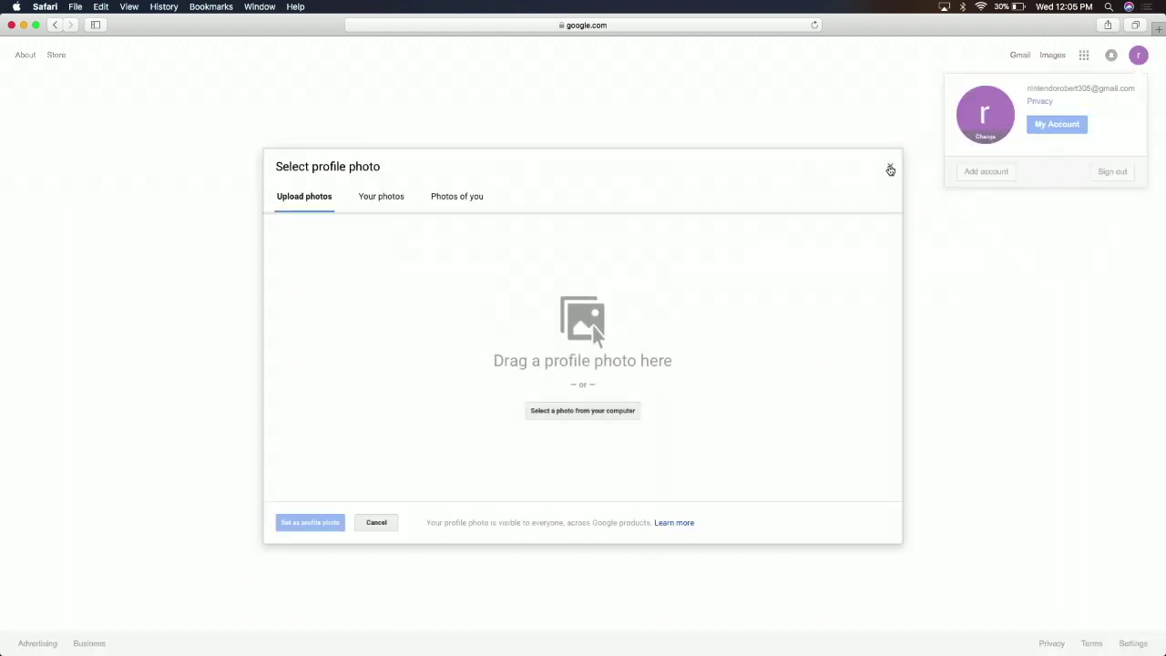
left_click(889, 167)
left_click(608, 28)
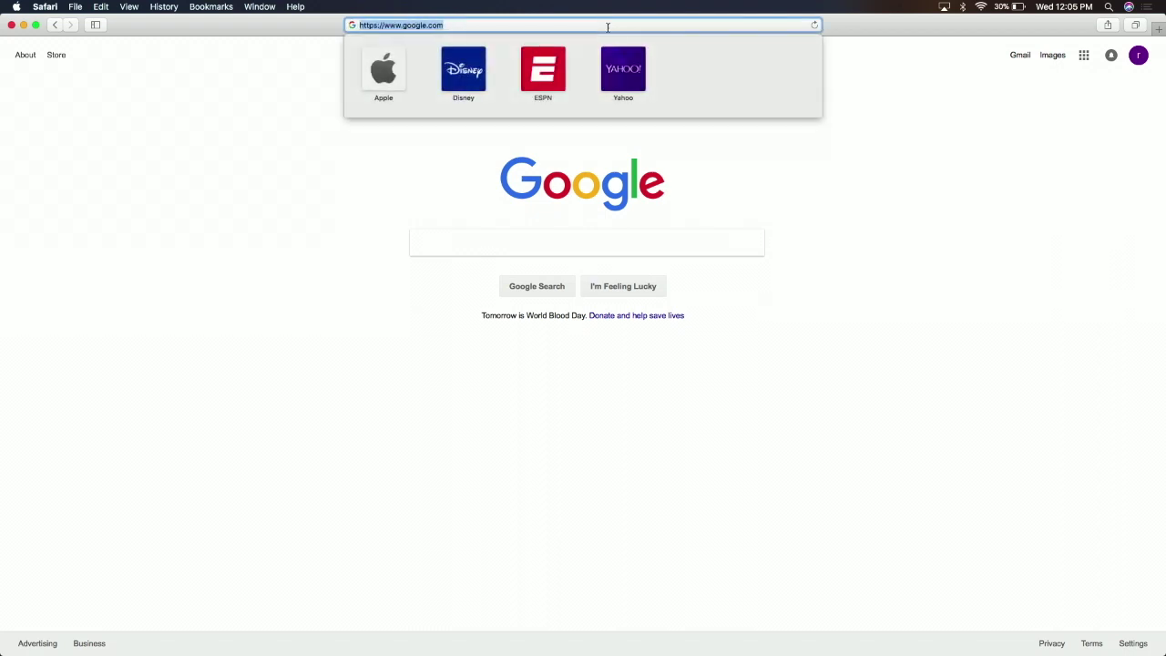
left_click(1010, 60)
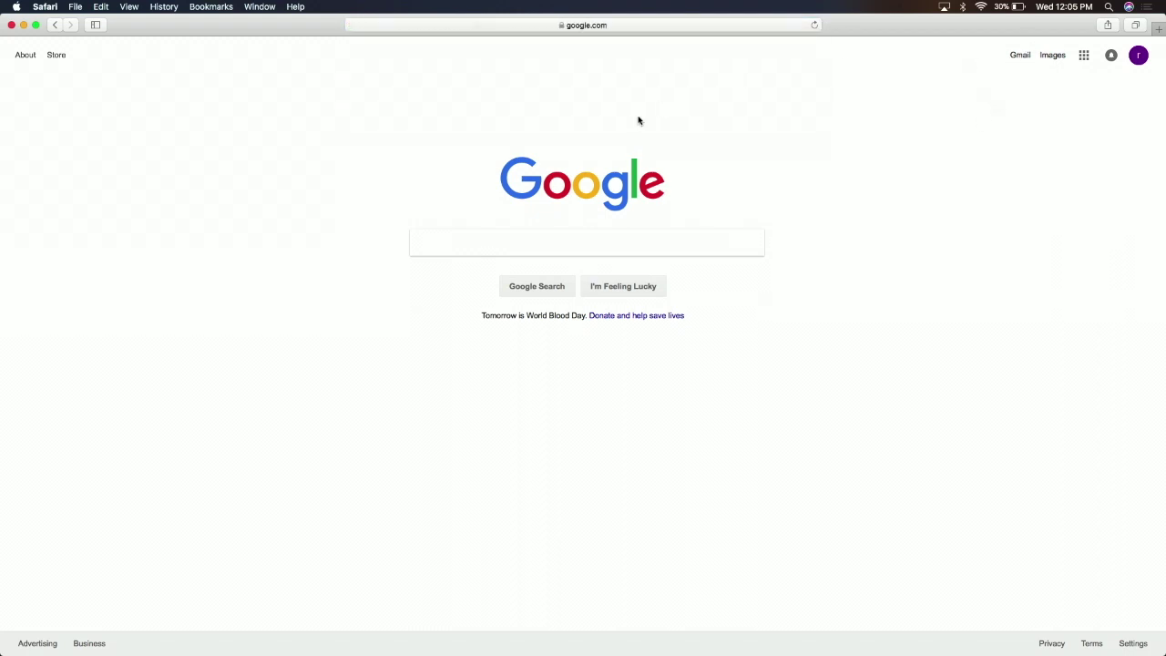
left_click(1019, 56)
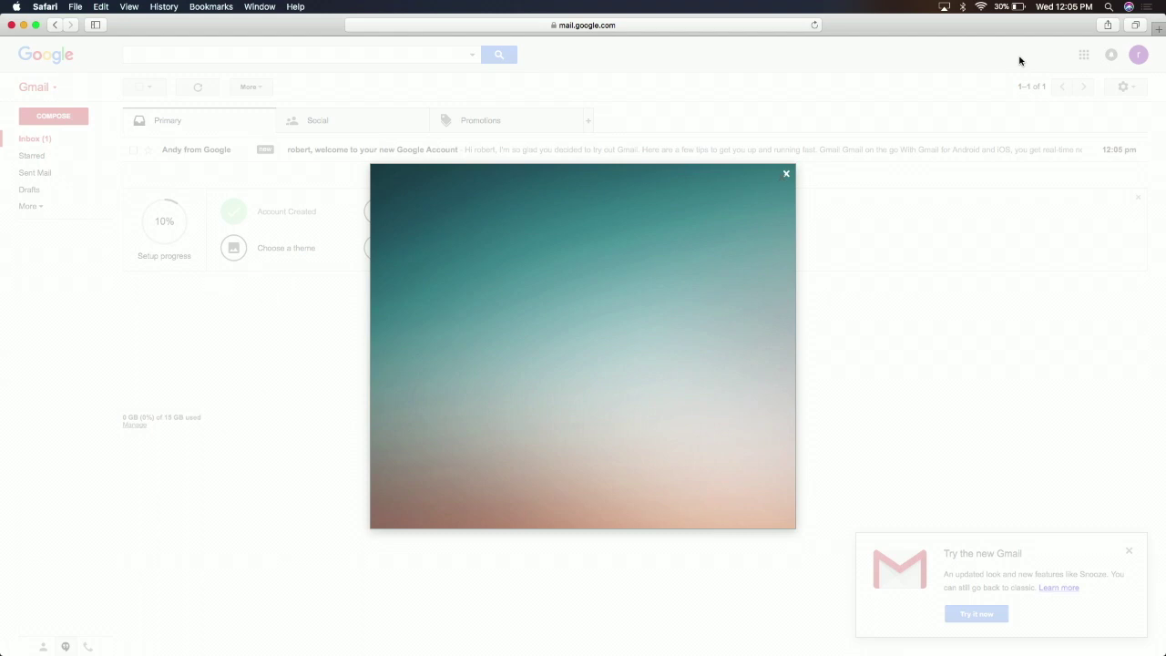
- Dismiss the Gmail welcome popup, then read Google's welcome email and return to the inbox
left_click(787, 173)
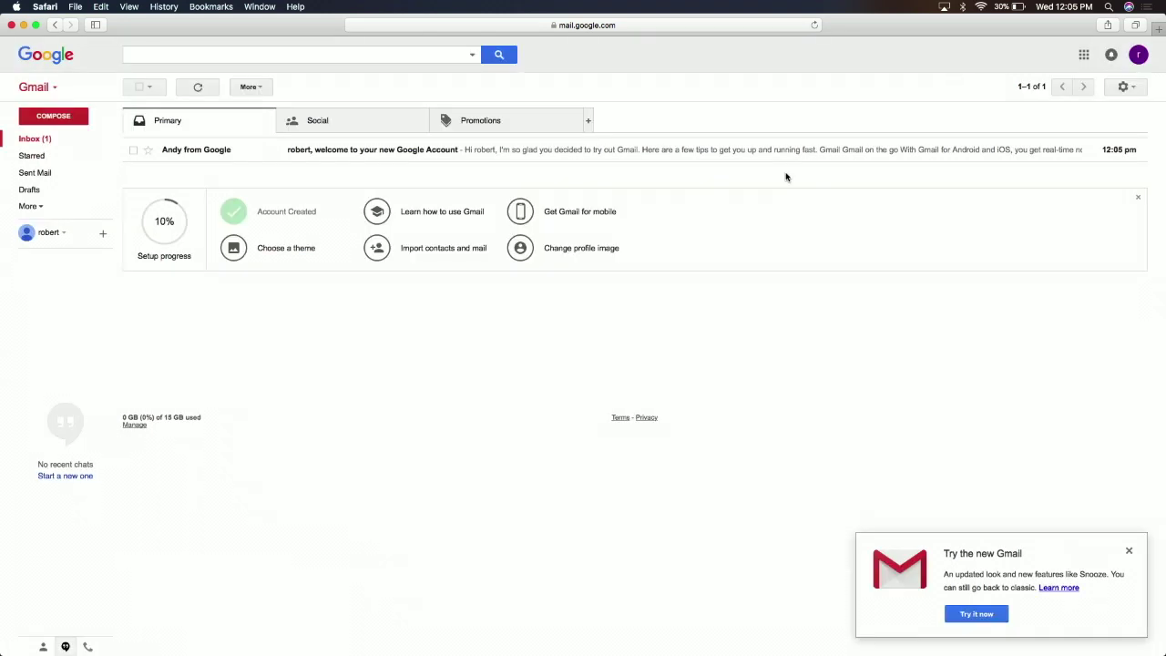
left_click(416, 150)
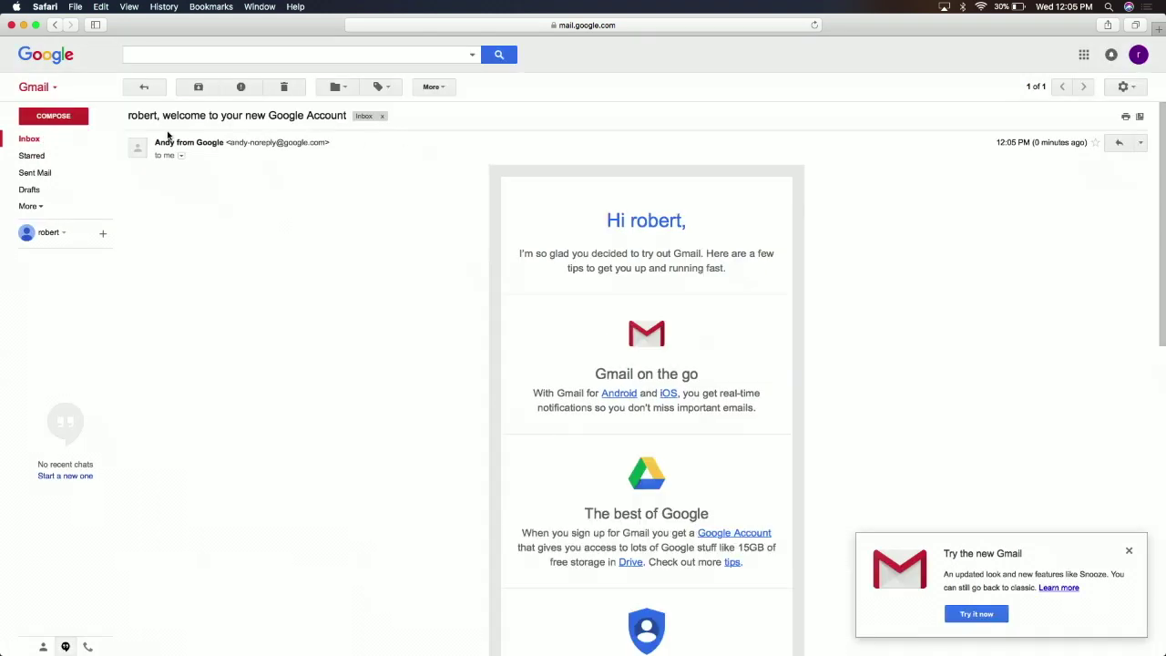
left_click(29, 138)
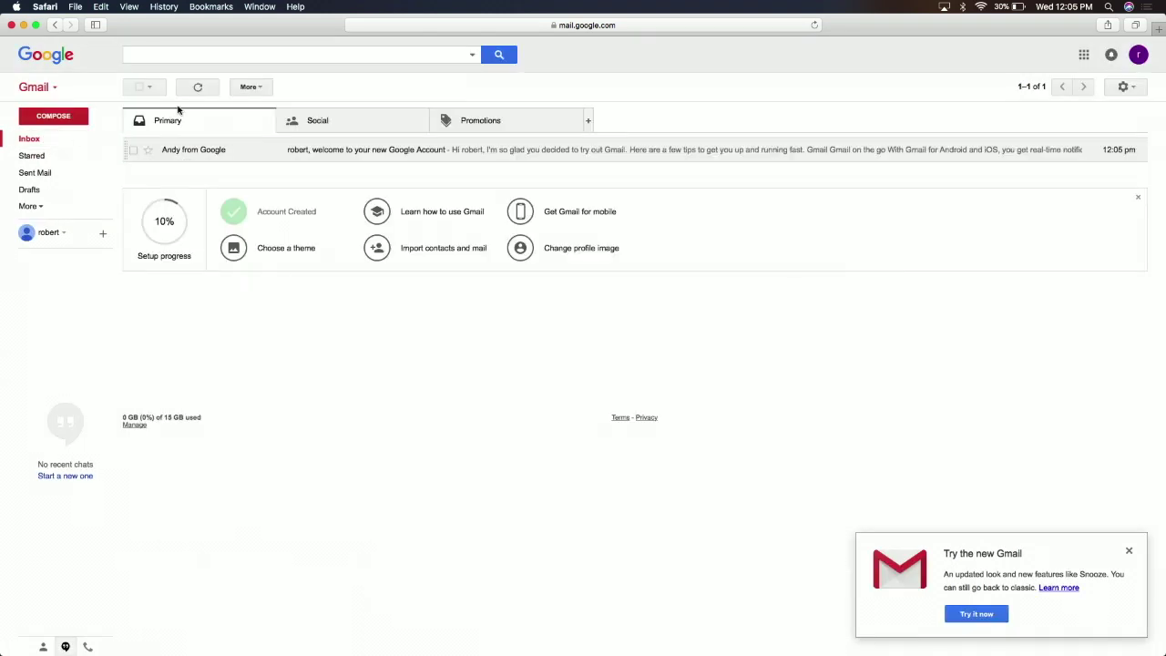
- Open nintendo.com in a new browser tab
left_click(1159, 29)
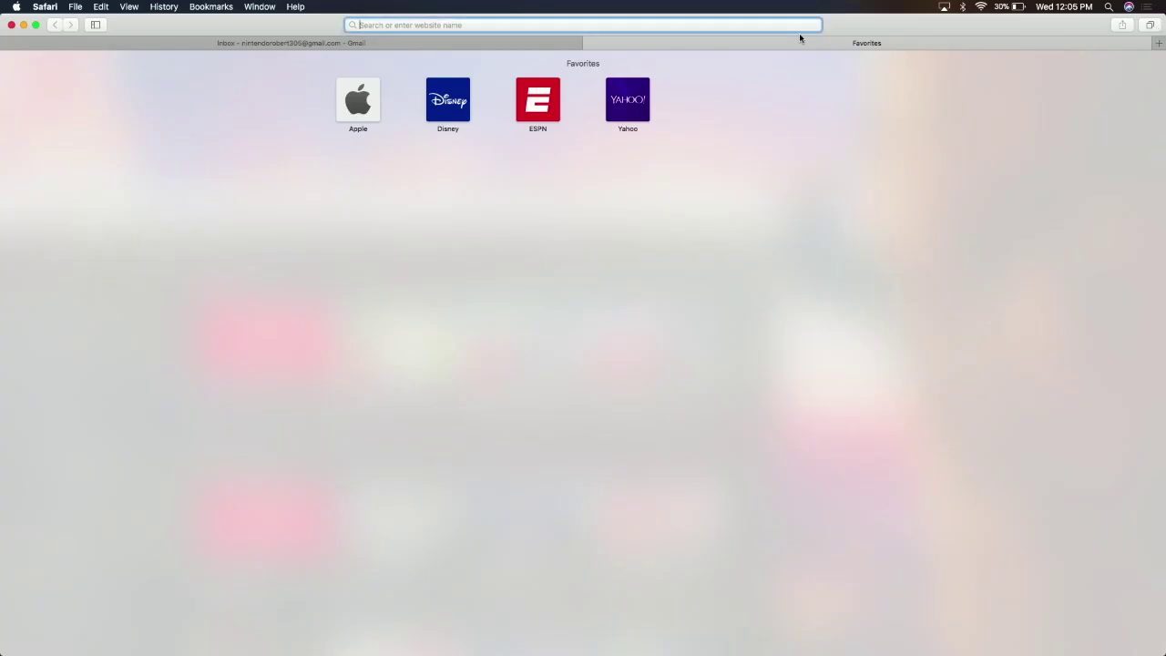
type("nintendo.com")
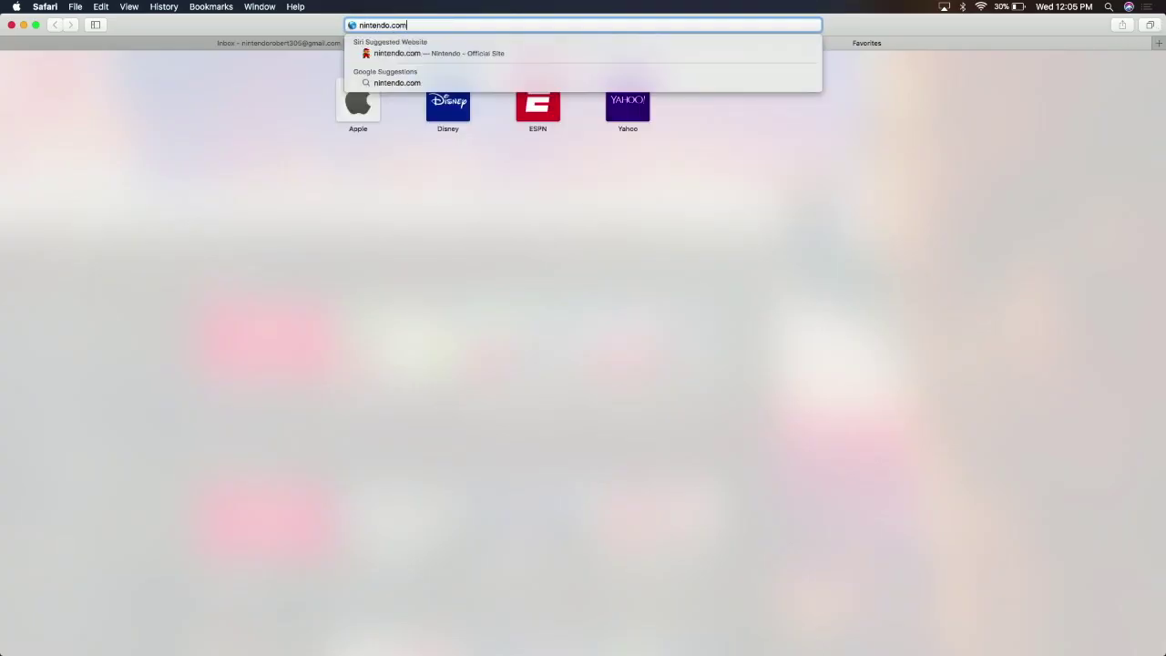
key("Return")
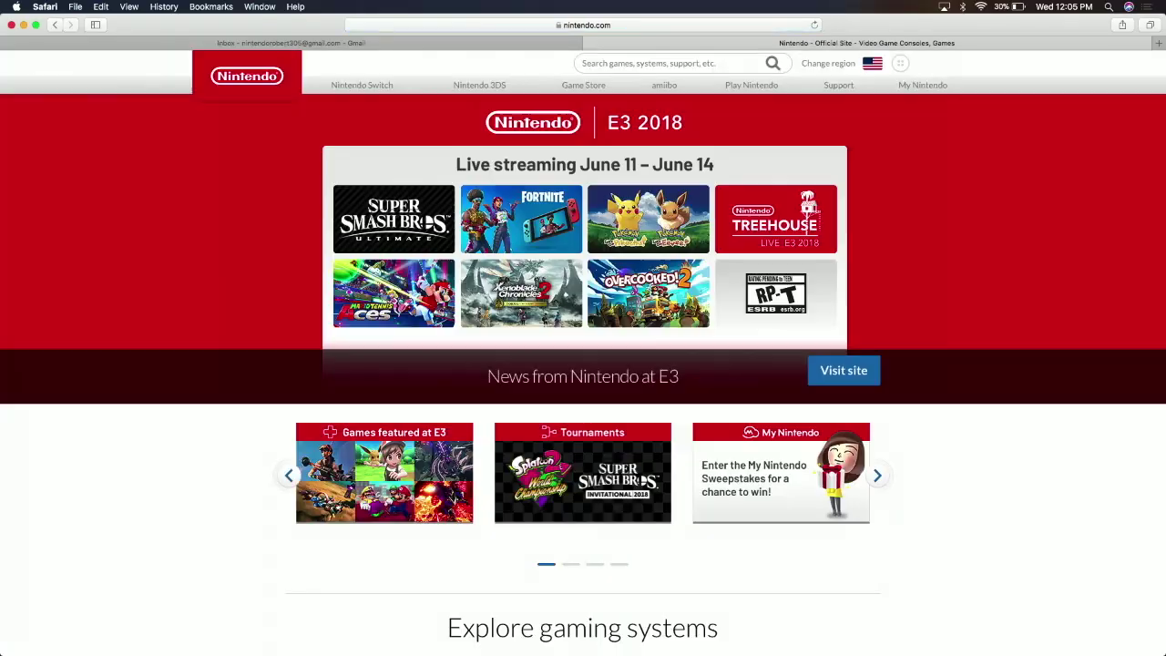
- Switch the Nintendo site's region to UK & Ireland
left_click(845, 66)
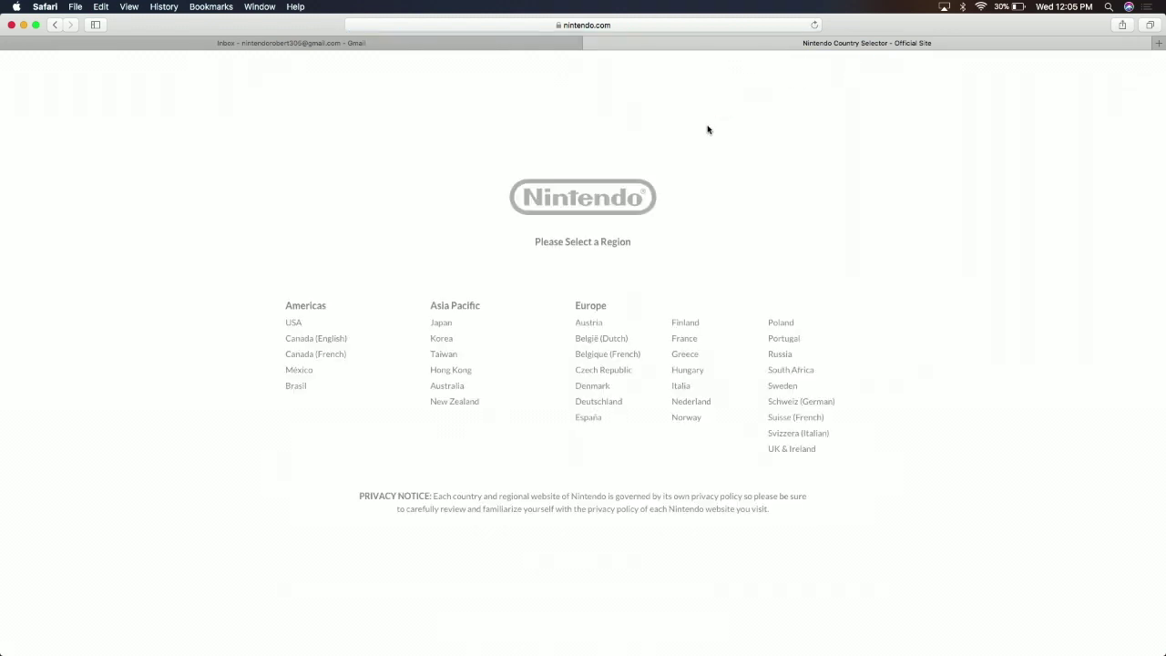
left_click(792, 448)
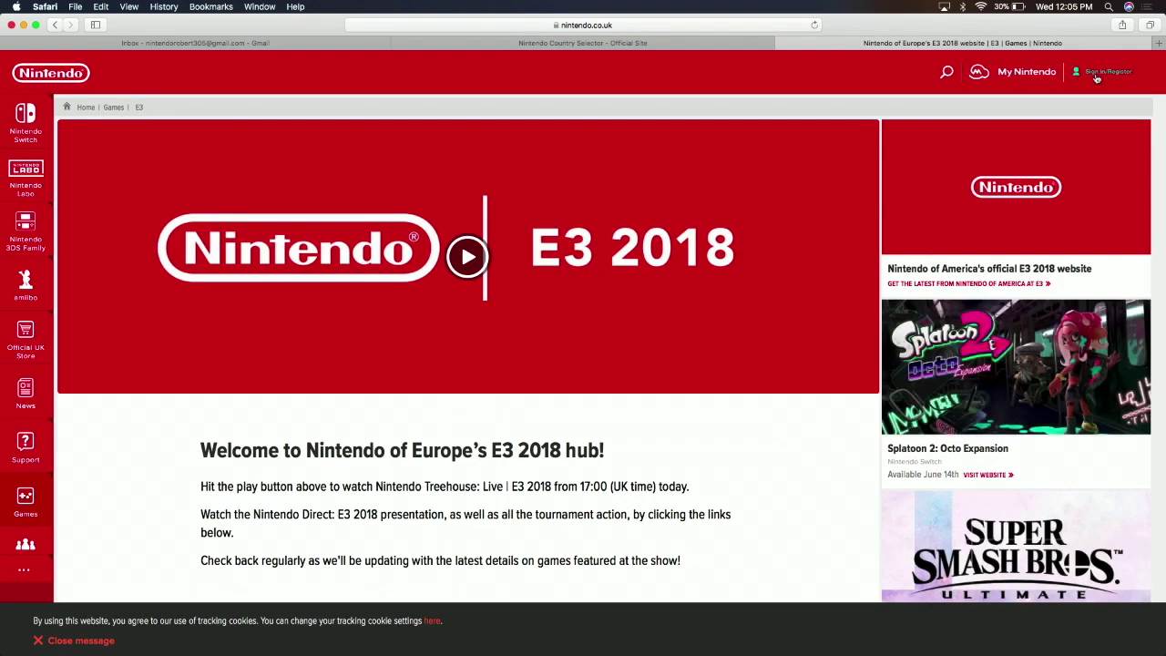
- Start creating a Nintendo Account and submit the date of birth 1 / 1 / 1990
left_click(1110, 73)
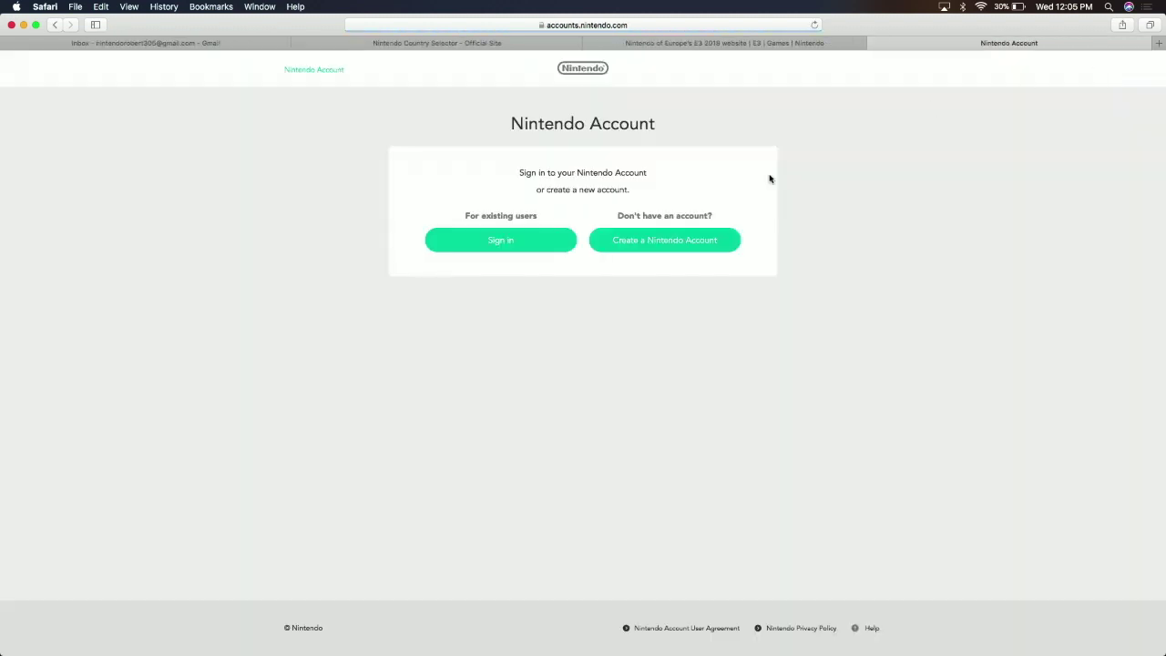
left_click(643, 238)
left_click(524, 232)
left_click(506, 250)
left_click(593, 232)
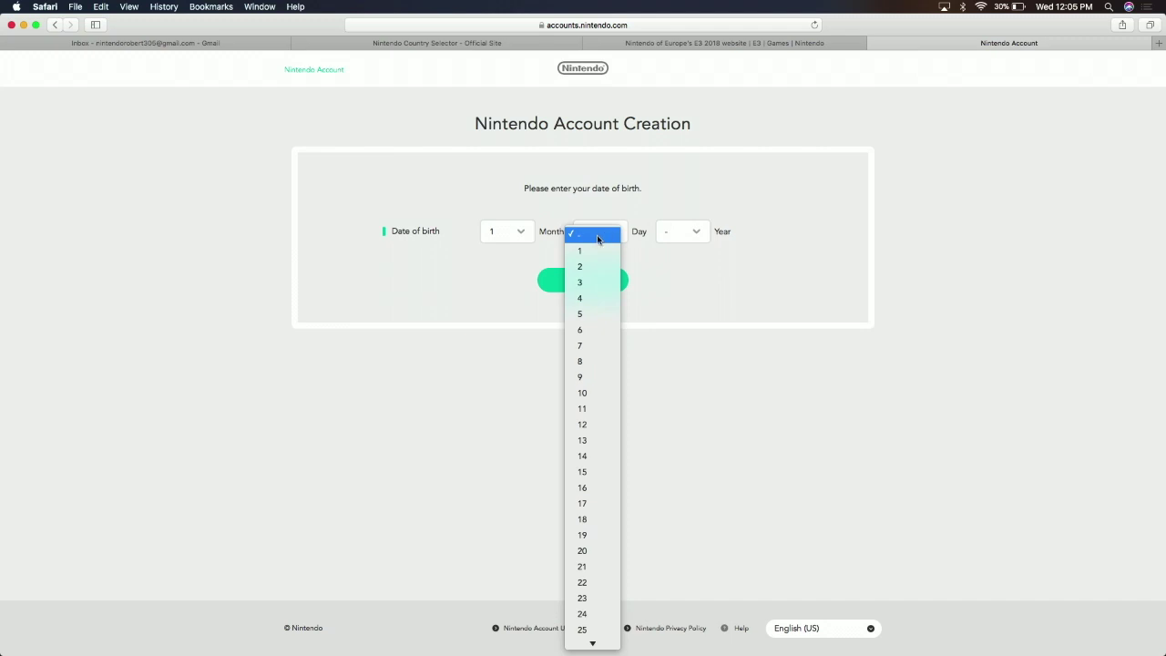
left_click(590, 250)
left_click(685, 231)
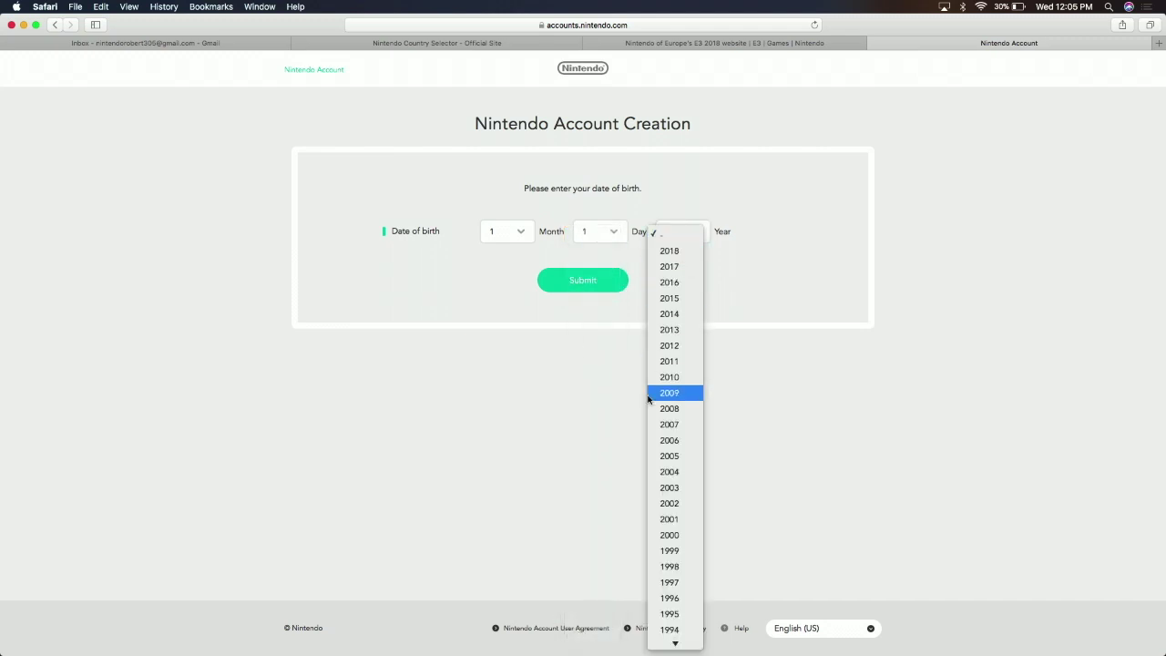
scroll(651, 391, "down", 5)
left_click(668, 453)
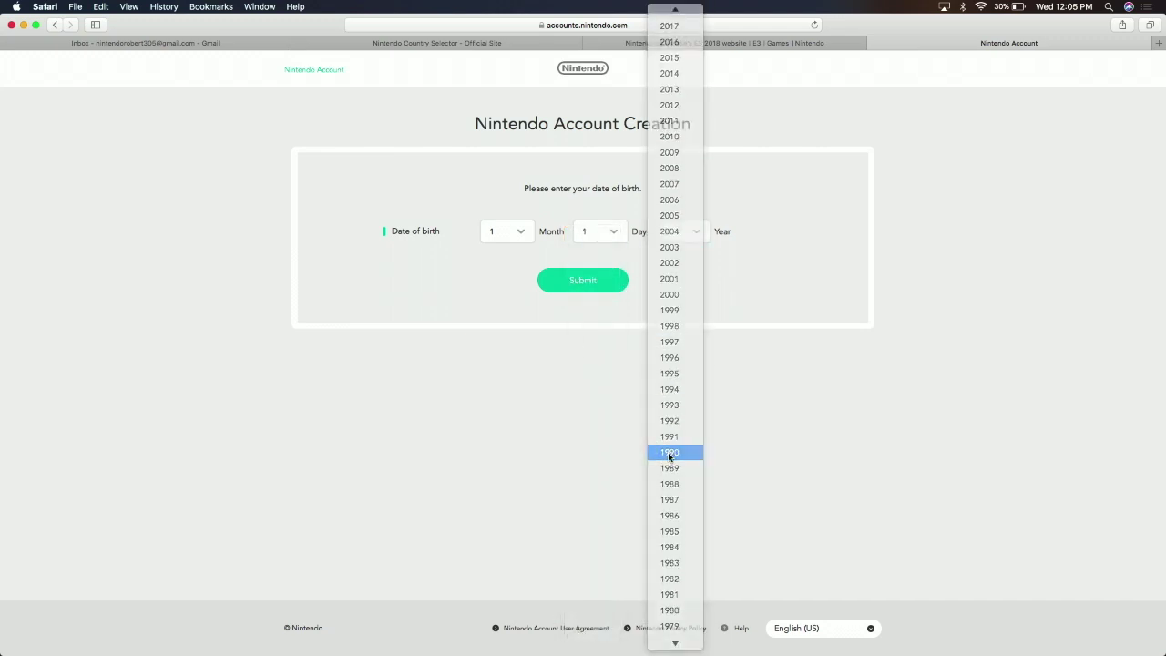
left_click(599, 284)
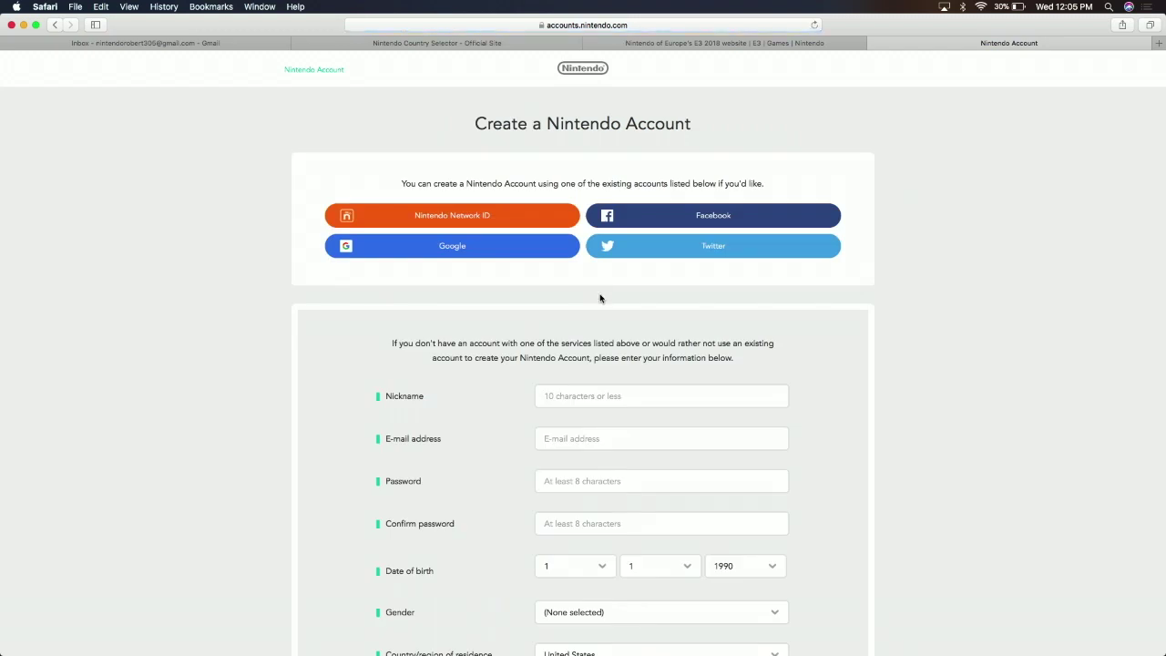
- Fill in the nickname and the new Gmail e-mail address
scroll(599, 333, "down", 2)
type("nintendoR3")
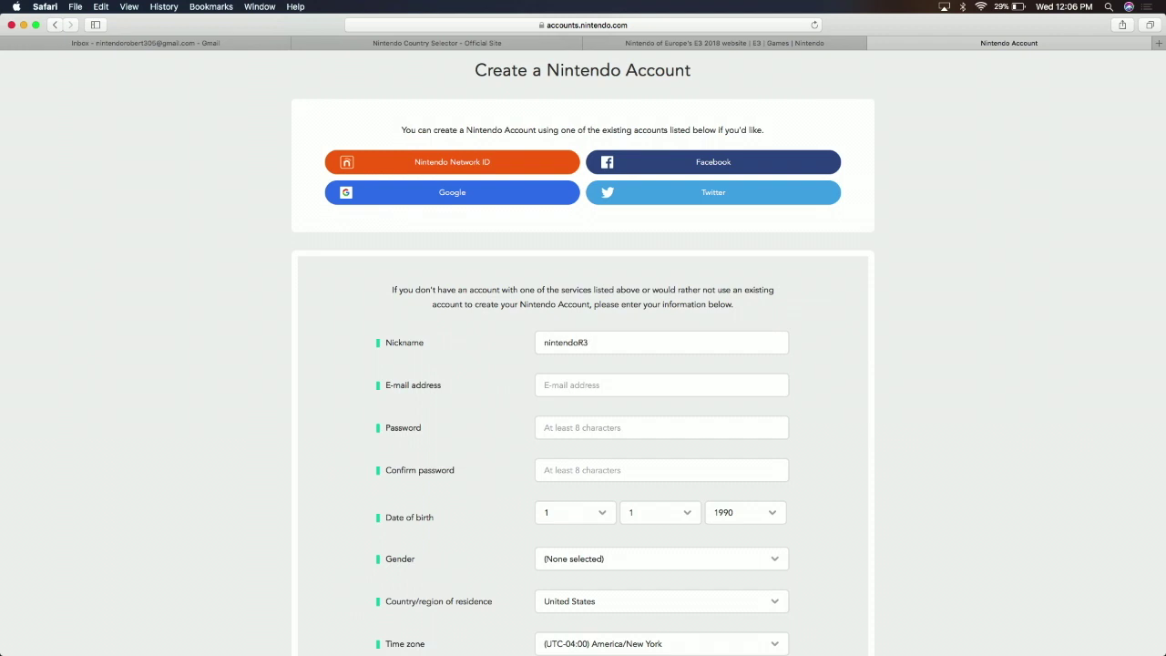
key("BackSpace")
key("BackSpace")
key("BackSpace")
key("BackSpace")
key("BackSpace")
key("BackSpace")
type("r")
key("BackSpace")
key("BackSpace")
key("BackSpace")
key("BackSpace")
- Enter the account password and retype it in Confirm password
left_click(579, 427)
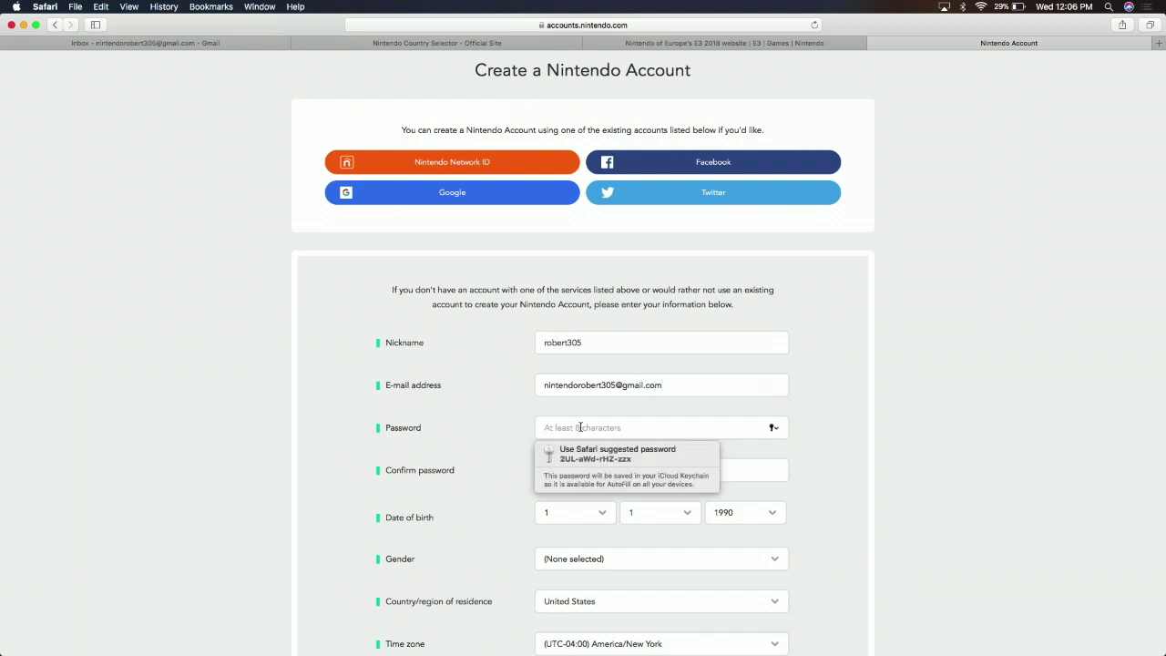
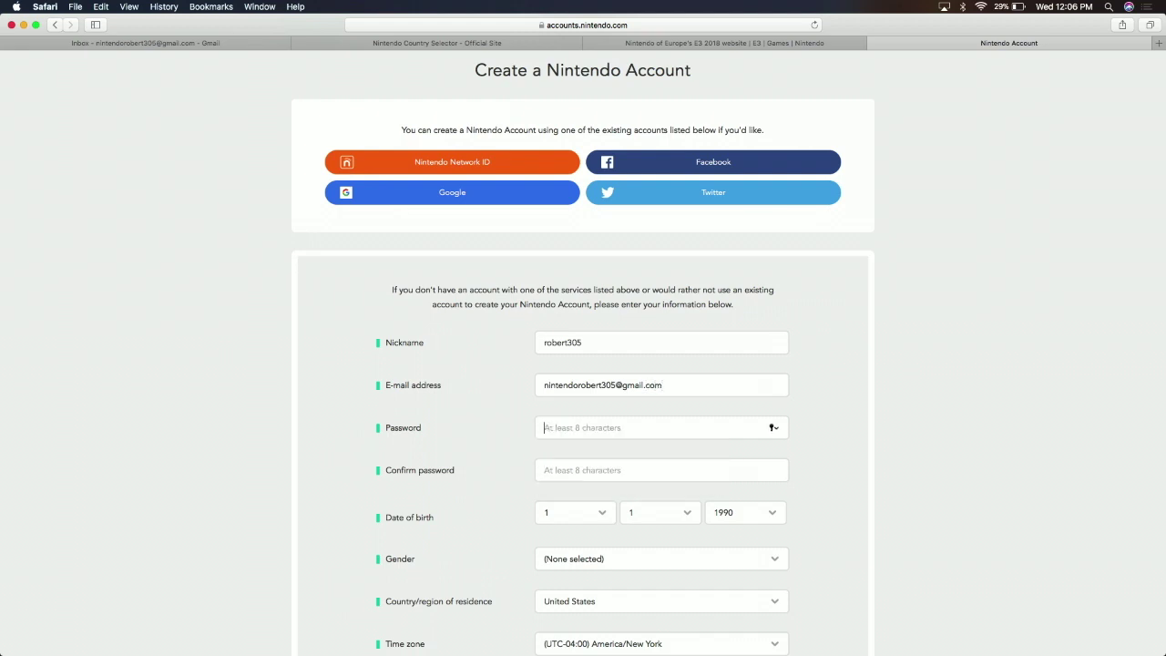
left_click(611, 467)
type("a")
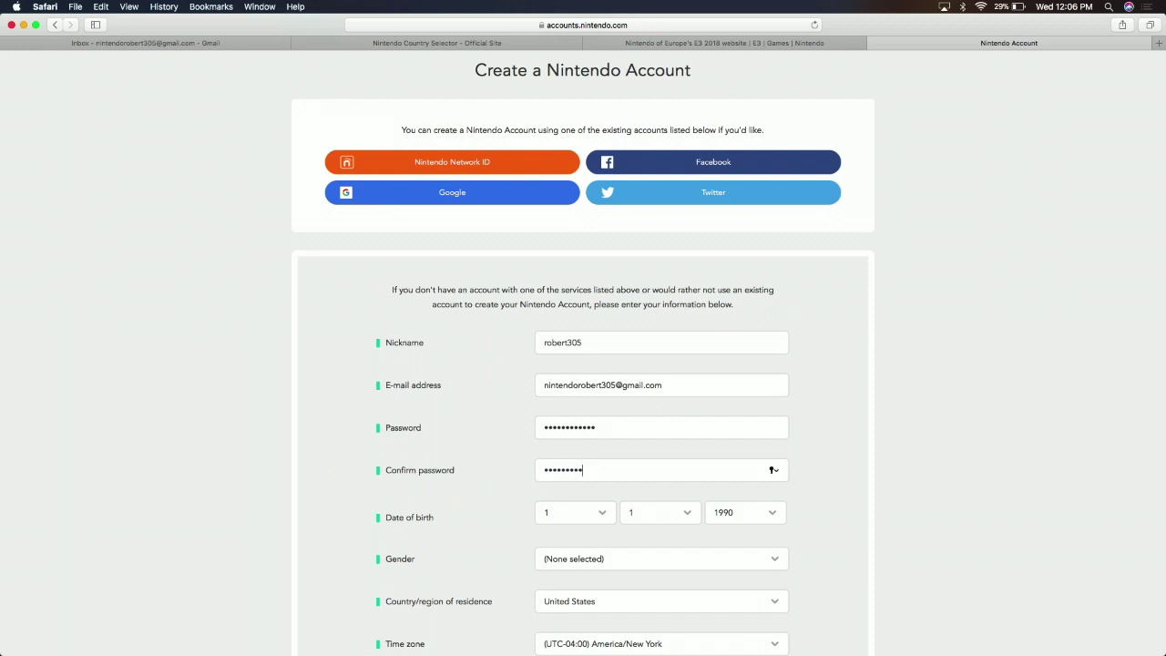
key("BackSpace")
key("BackSpace")
key("BackSpace")
key("BackSpace")
key("BackSpace")
key("BackSpace")
- Set gender to Choose not to answer and country of residence to Norway
scroll(805, 453, "down", 3)
left_click(717, 417)
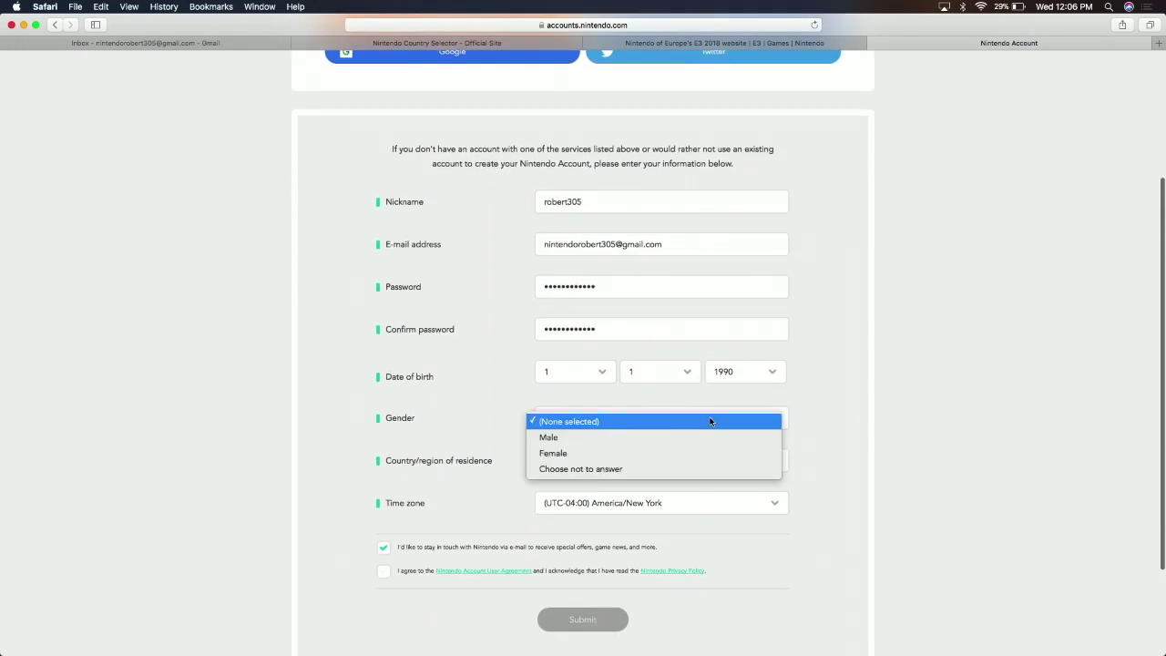
left_click(643, 468)
left_click(700, 460)
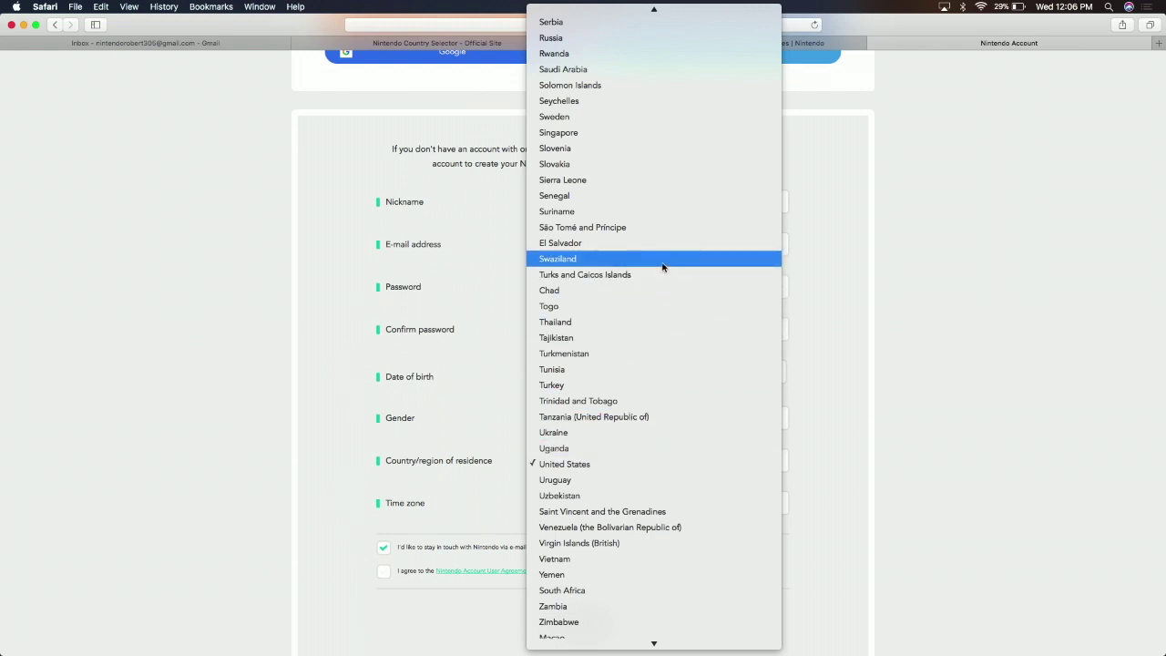
scroll(662, 266, "up", 3)
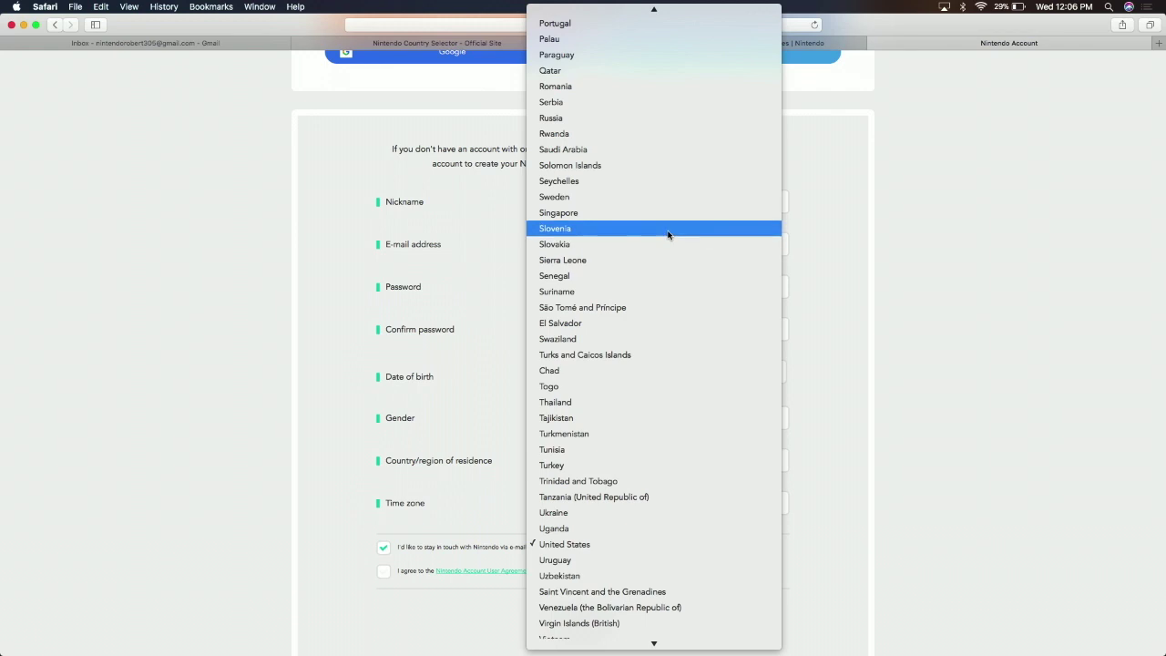
scroll(671, 204, "up", 6)
scroll(672, 208, "up", 4)
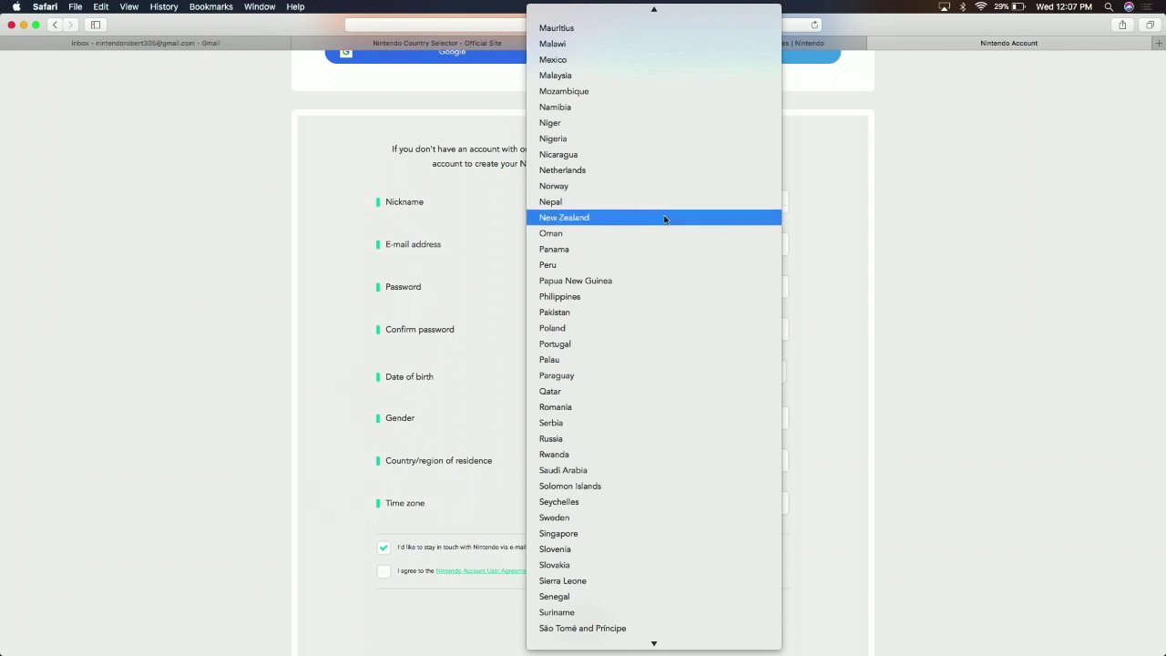
left_click(659, 190)
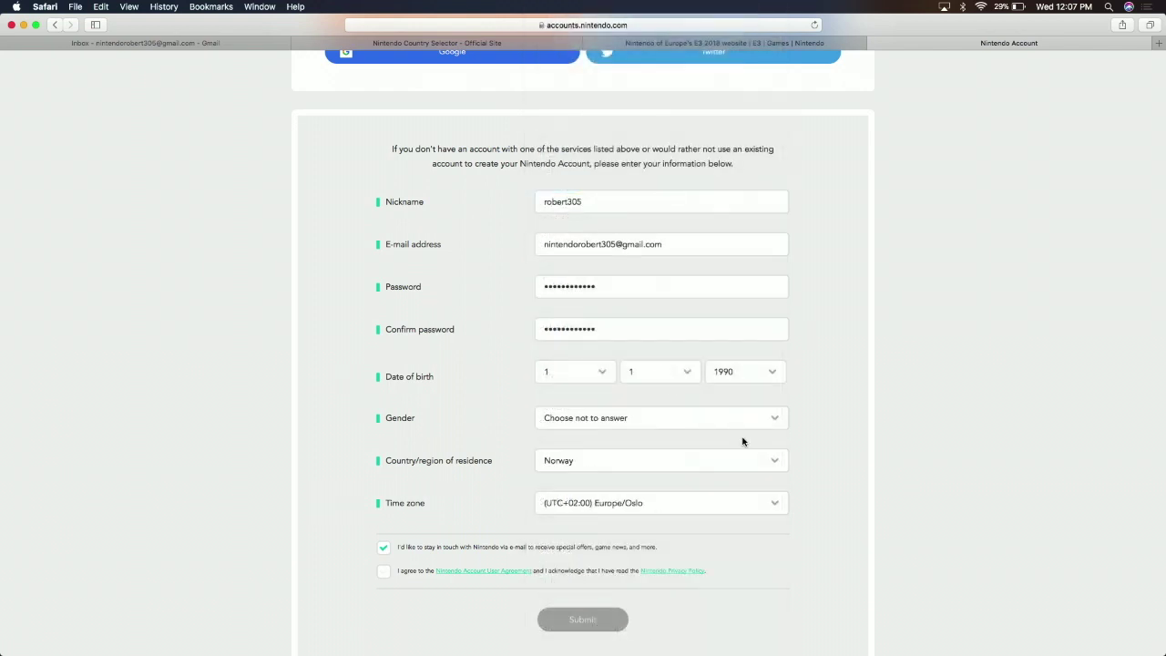
- Decline marketing e-mails, accept the user agreement, submit, and decline saving the password
scroll(823, 457, "down", 1)
left_click(384, 499)
left_click(383, 520)
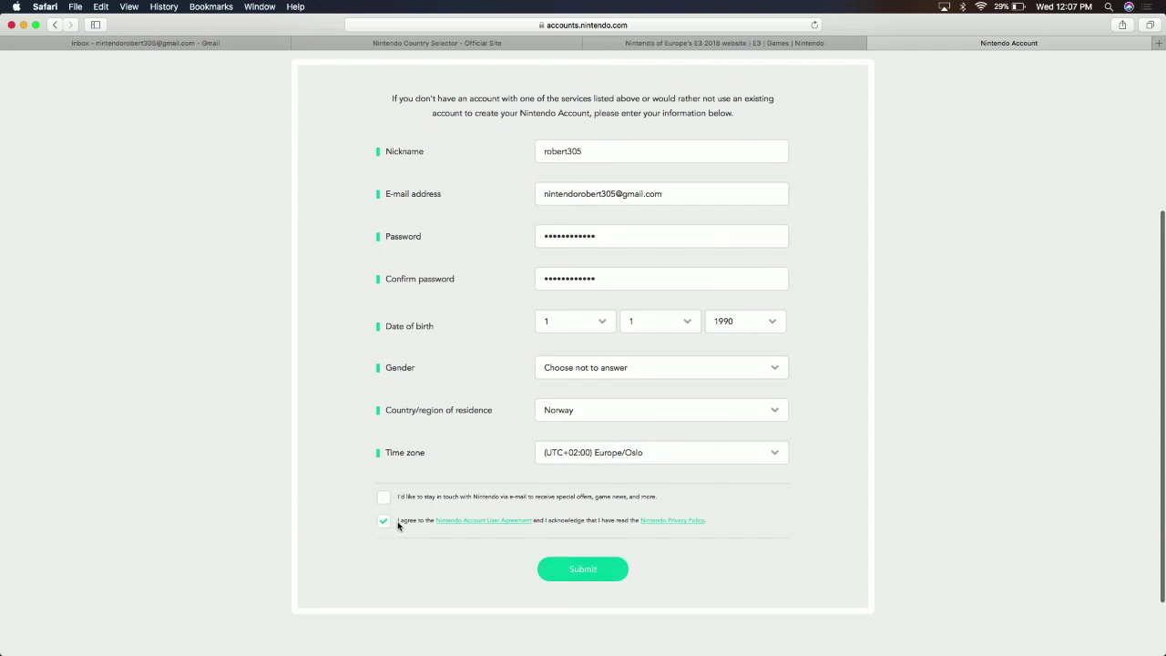
left_click(575, 570)
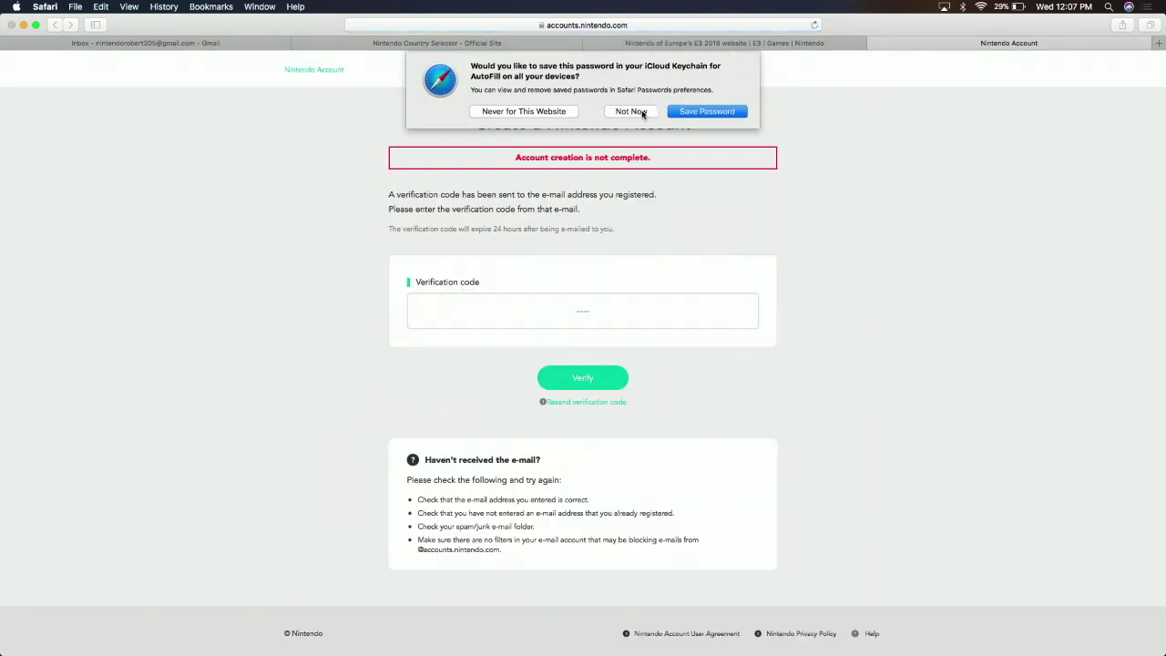
left_click(635, 112)
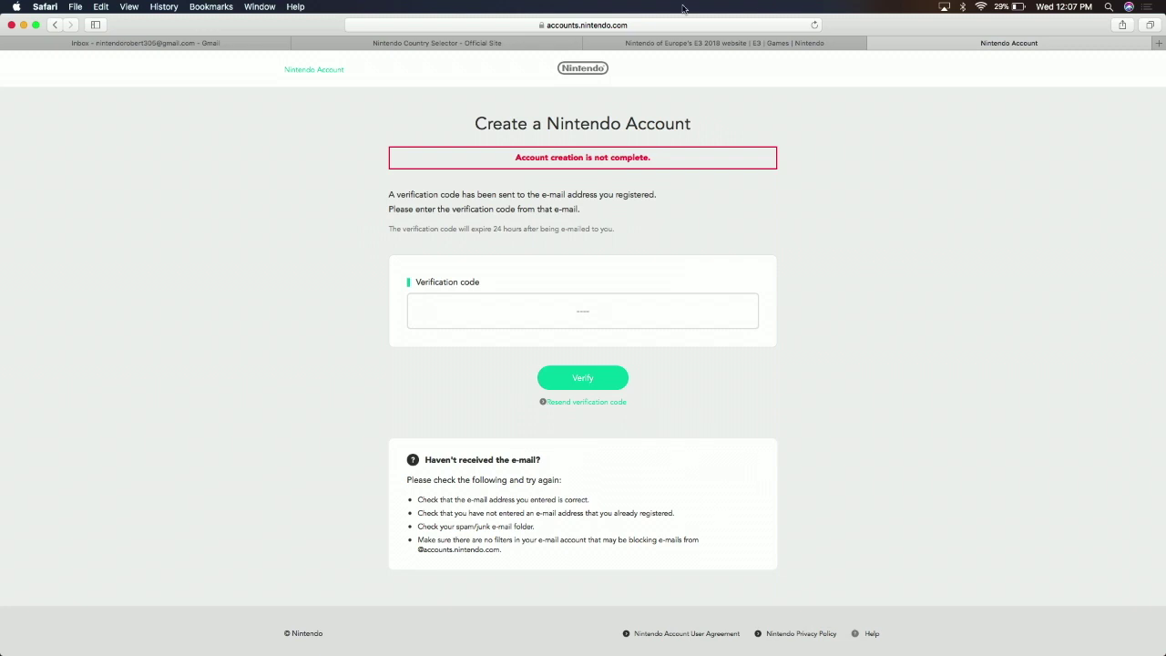
- Refresh the Gmail inbox, open Nintendo's verification e-mail and note its code, then return to Nintendo
left_click(208, 45)
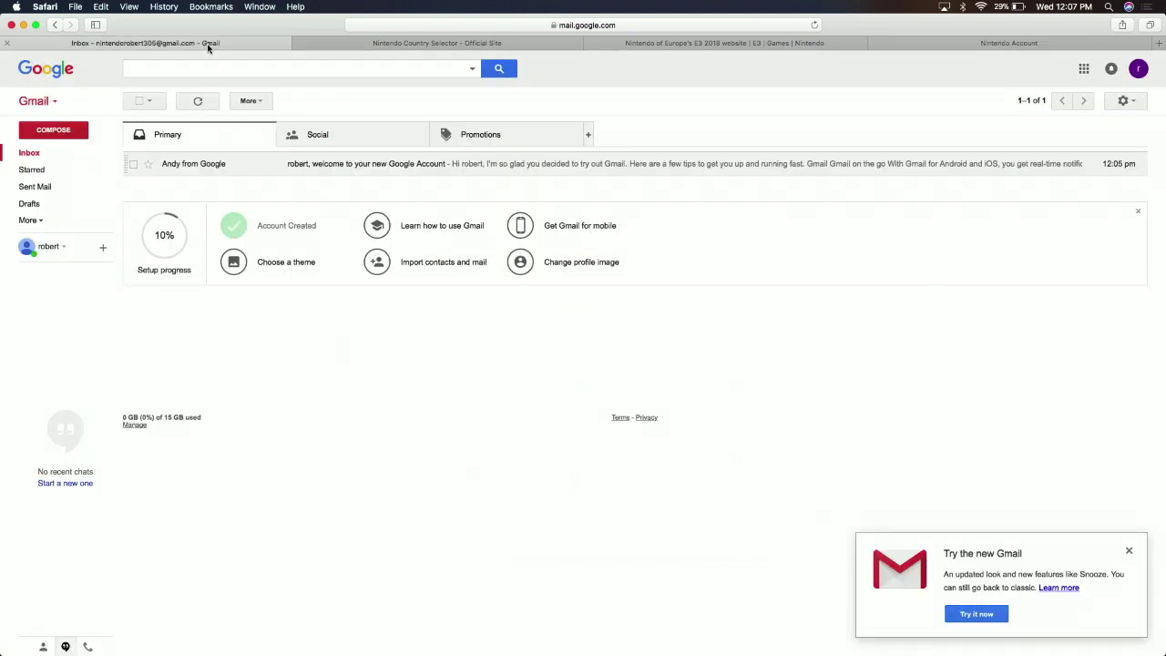
left_click(52, 152)
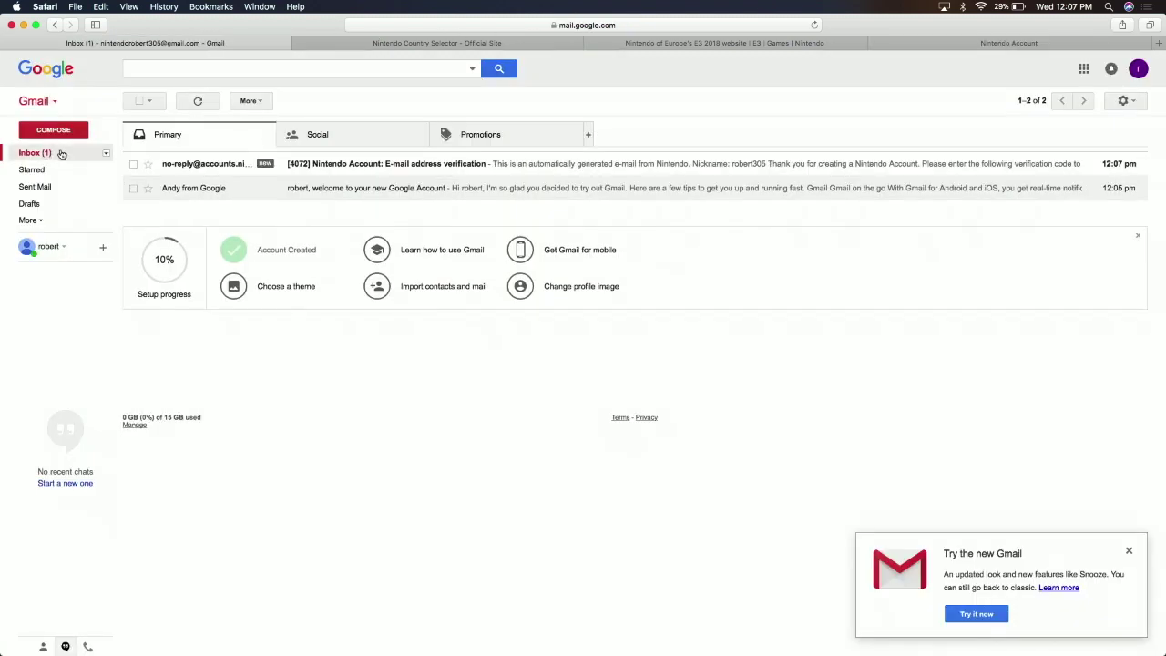
left_click(492, 164)
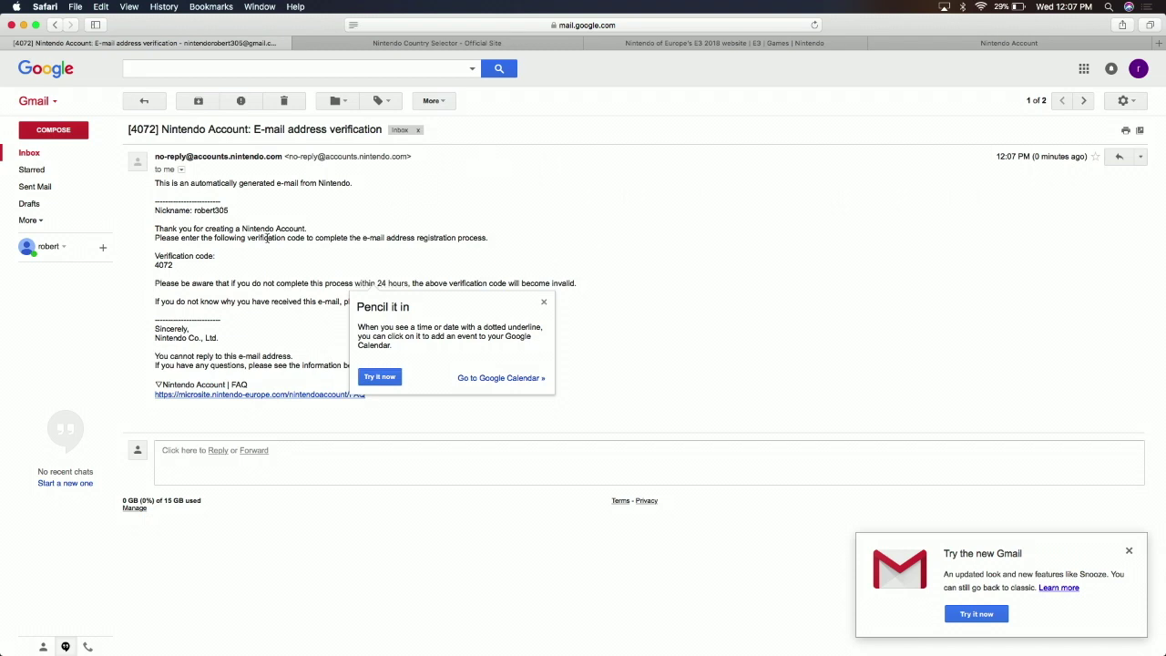
triple_click(173, 264)
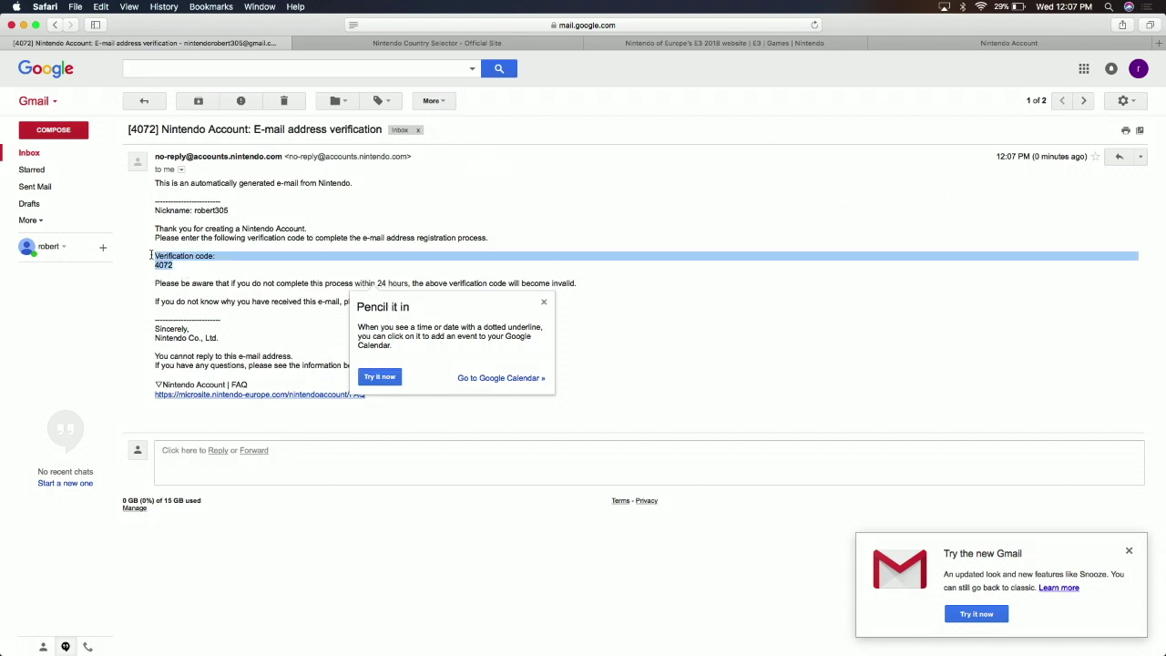
left_click(194, 272)
left_click(947, 46)
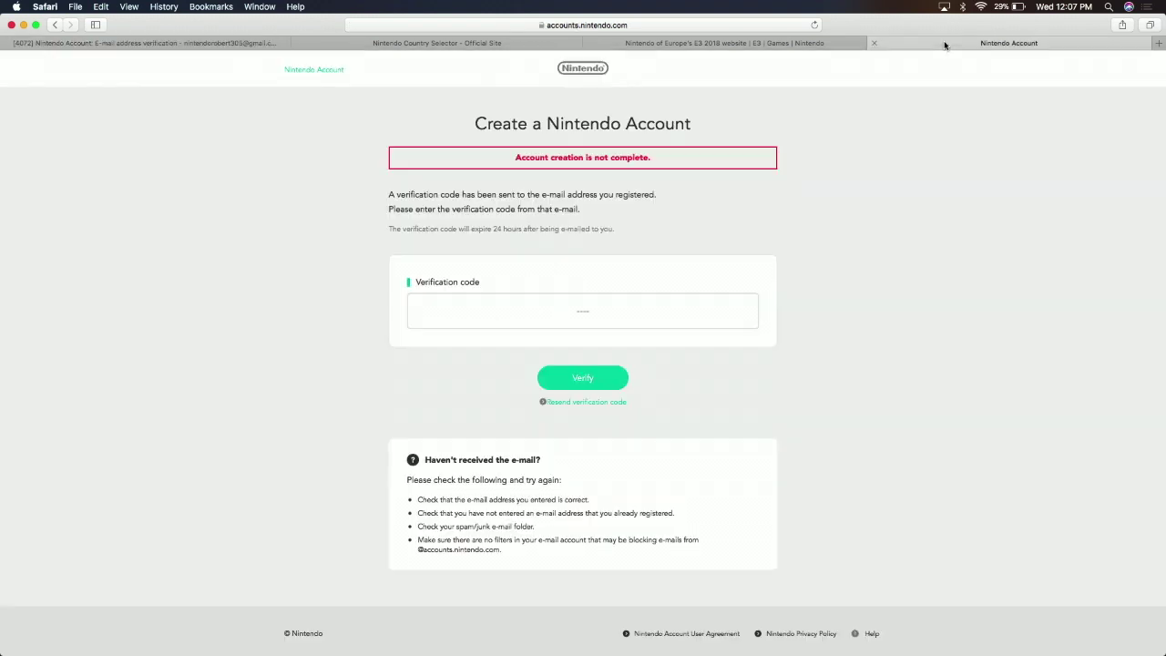
- Enter the e-mailed verification code and verify it to finish creating the Nintendo Account
left_click(584, 376)
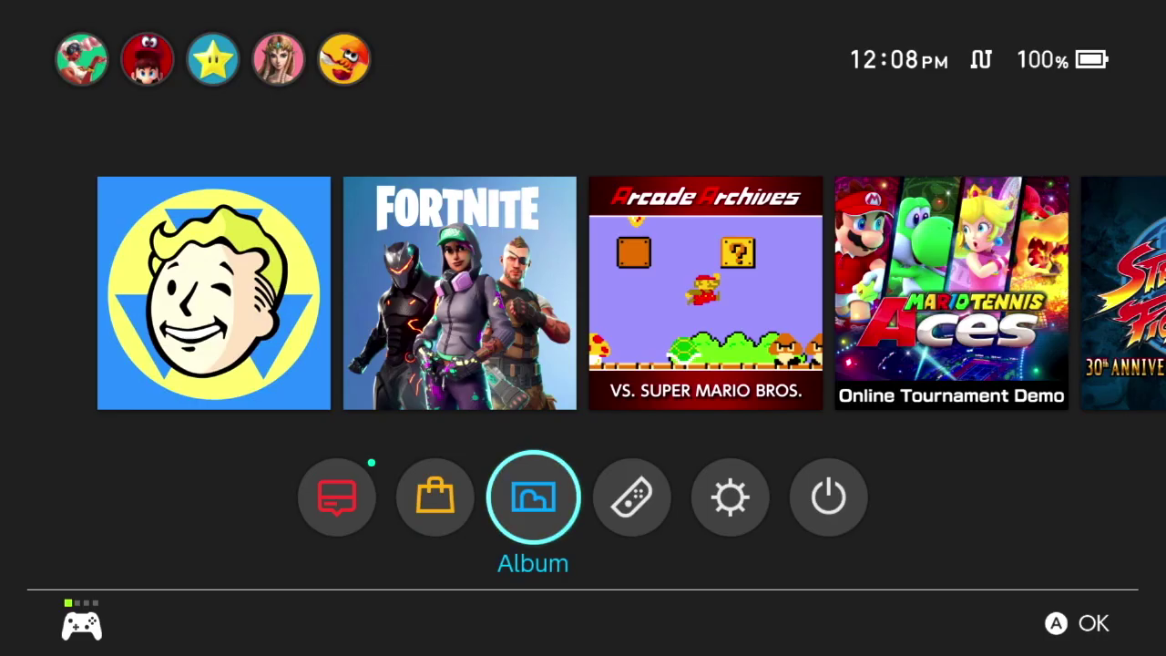
key("Left")
- Go to System Settings on the HOME Menu
key("Up")
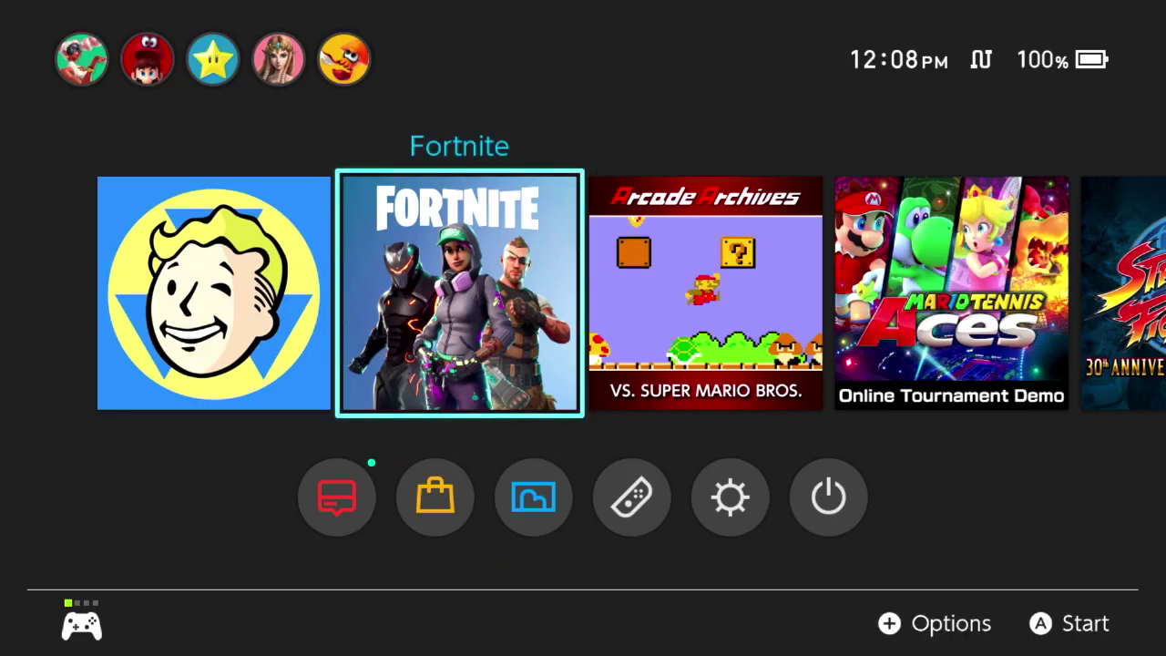
key("Left")
key("Up")
key("Down")
key("Down")
key("Right")
key("Right")
key("Right")
key("Right")
key("Return")
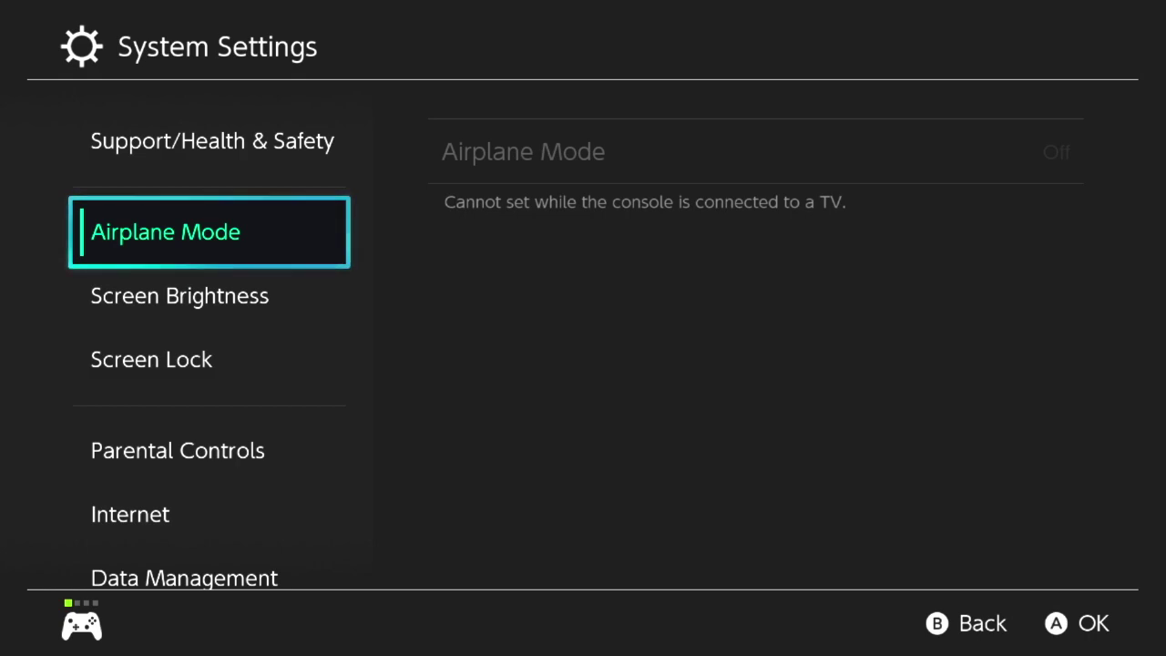
- In Users, choose Add User to start creating a new user
key("Down")
key("Down")
key("Down")
key("Down")
key("Down")
key("Down")
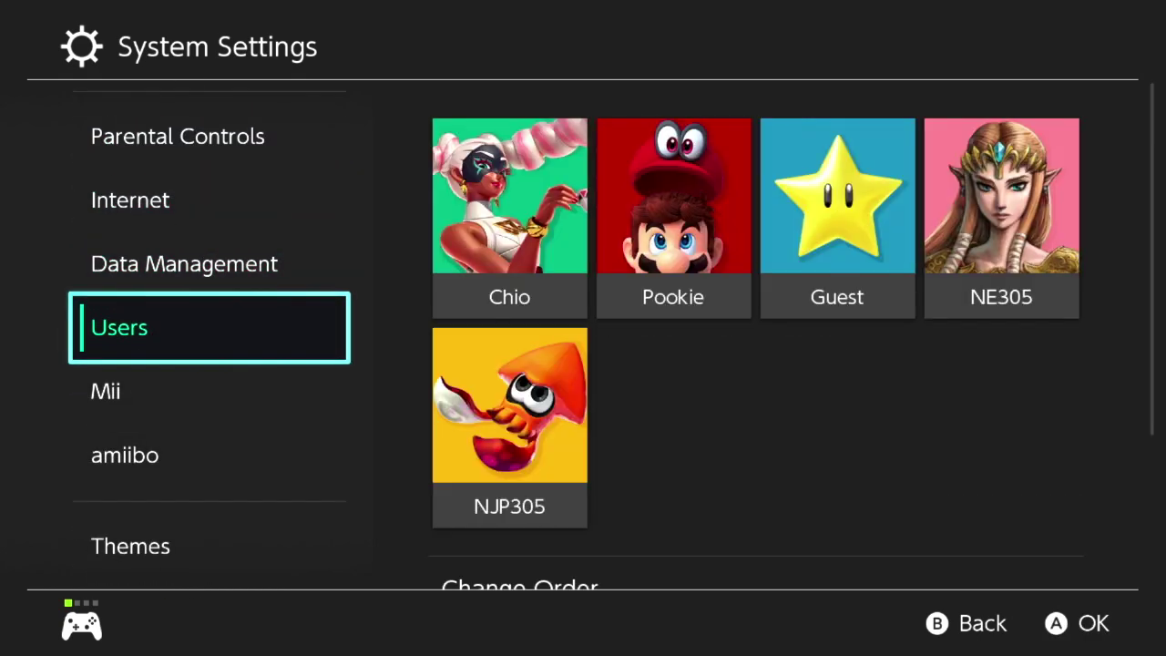
key("Right")
key("Down")
key("Down")
key("Down")
key("Down")
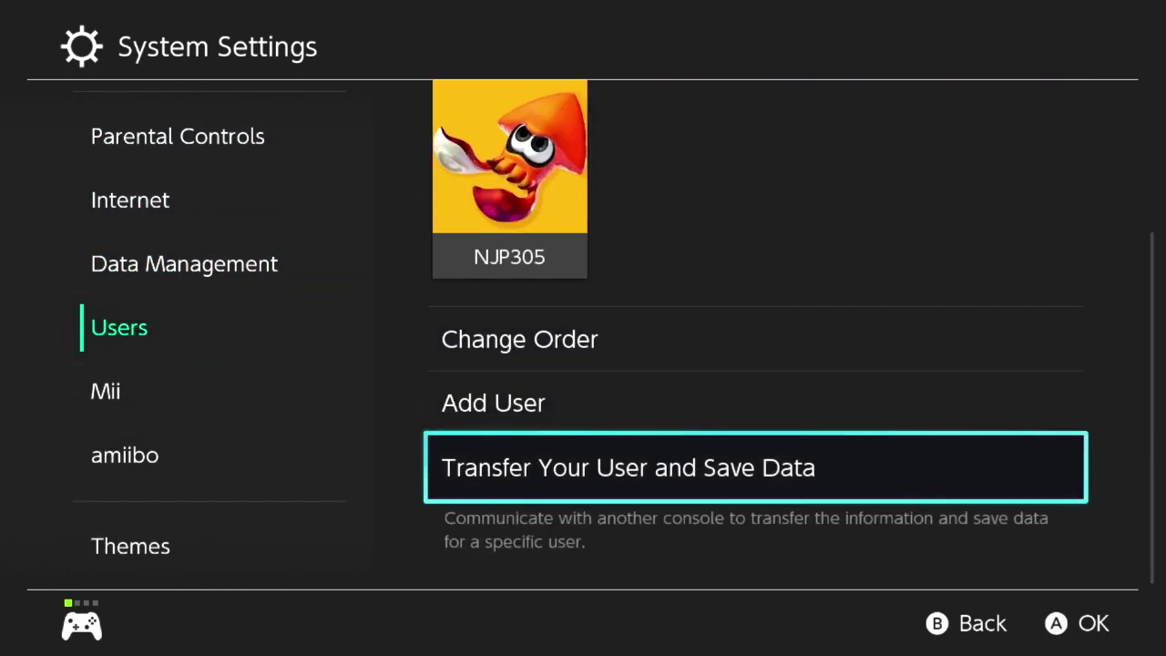
key("Up")
key("Return")
key("Return")
- Browse the default user icons and go to More Options
key("Right")
key("Right")
key("Right")
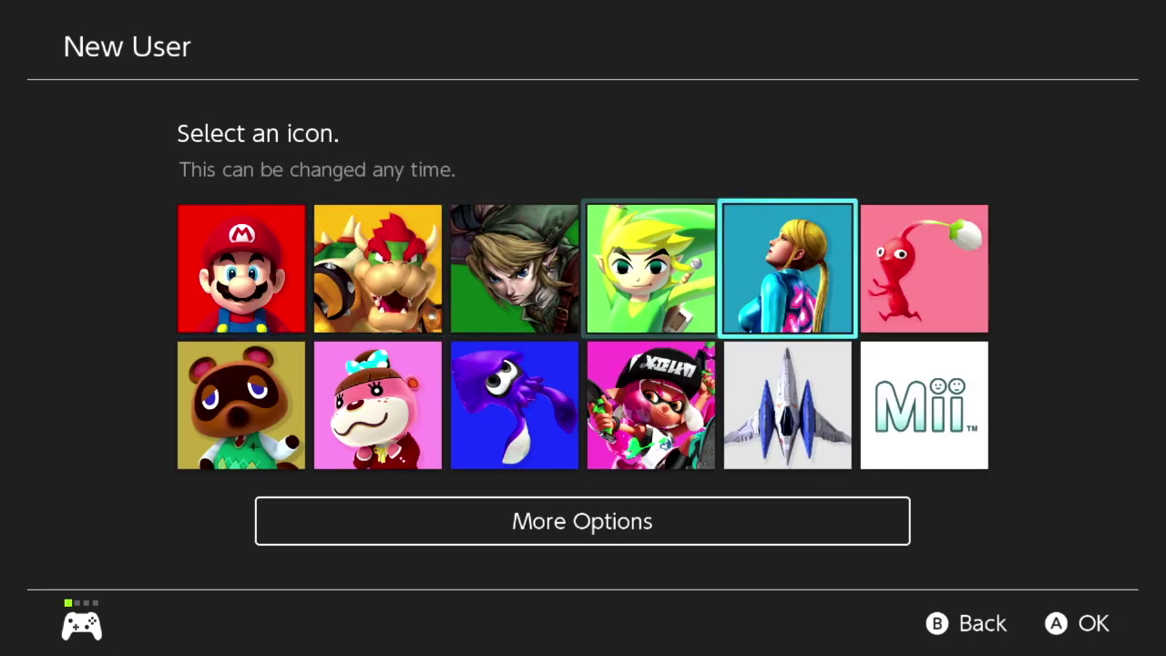
key("Down")
key("Up")
key("Right")
key("Down")
key("Return")
- Pick the Guardian character from the Character/Mii list as the icon
key("Return")
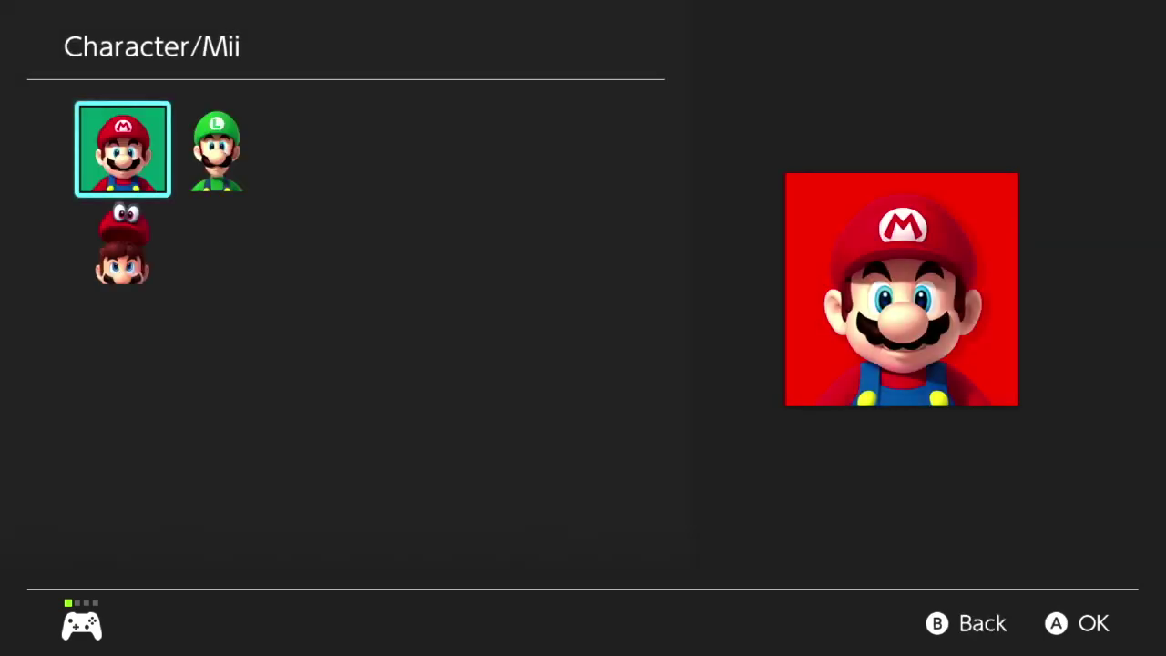
key("Down")
key("Right")
key("Down")
key("Right")
key("Down")
key("Right")
key("Down")
key("Down")
key("Down")
key("Right")
key("Up")
key("Up")
key("Right")
key("Return")
- Give the Guardian icon a blue background and confirm it with OK
key("Down")
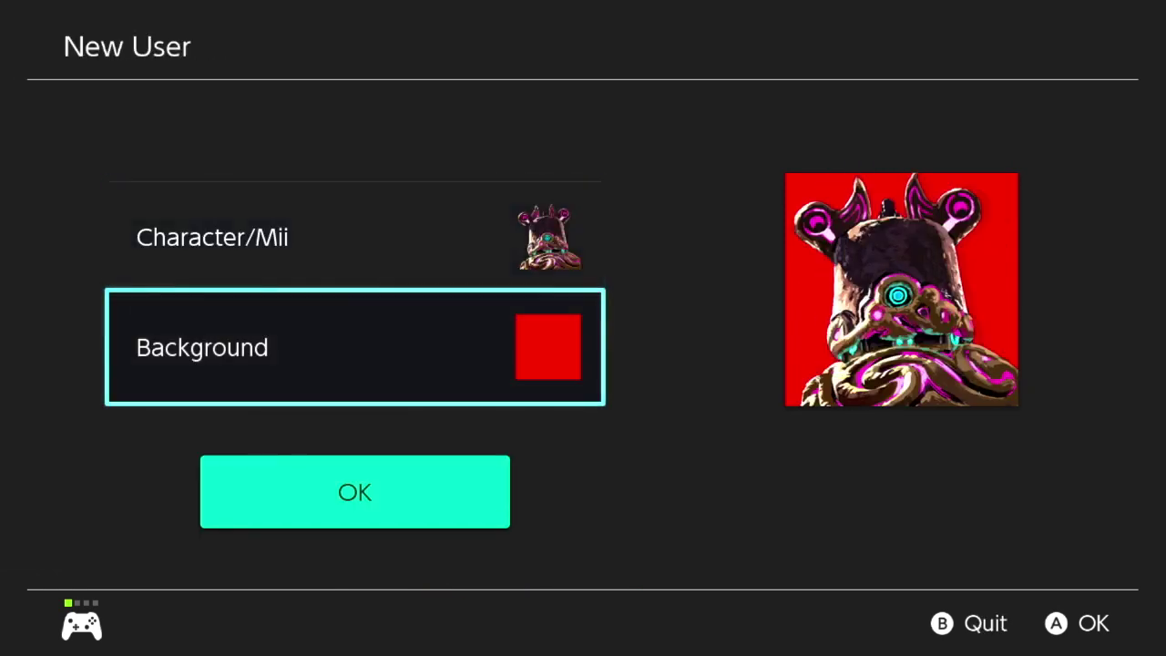
key("Return")
key("Down")
key("Down")
key("Down")
key("Down")
key("Down")
key("Down")
key("Down")
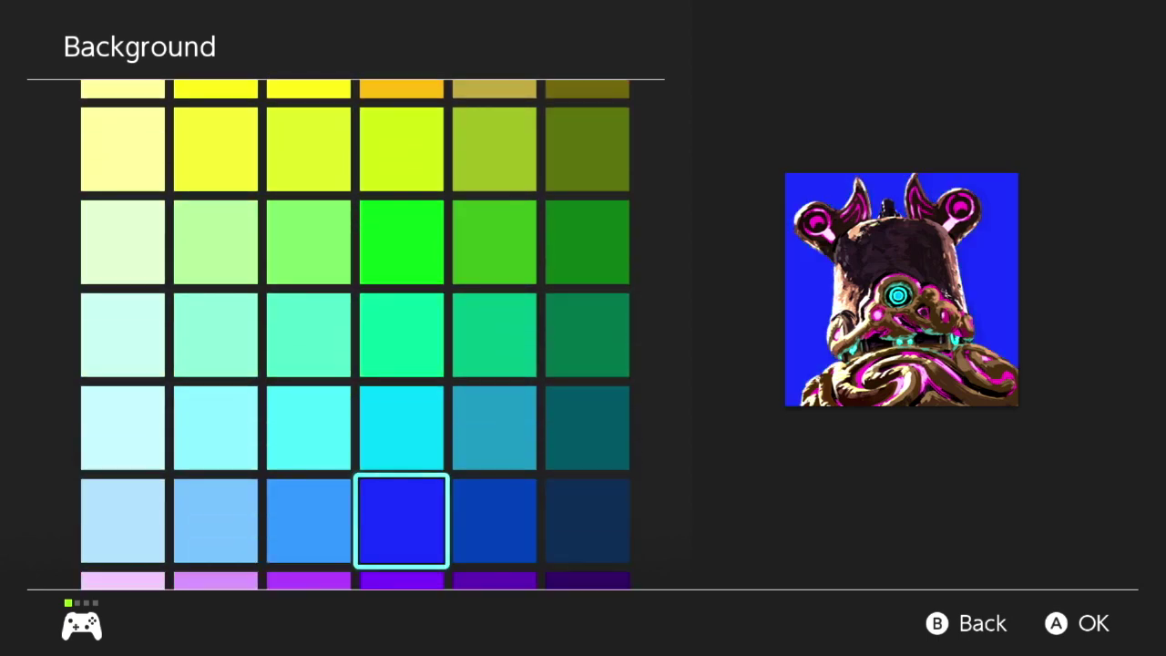
key("Return")
key("Down")
key("Return")
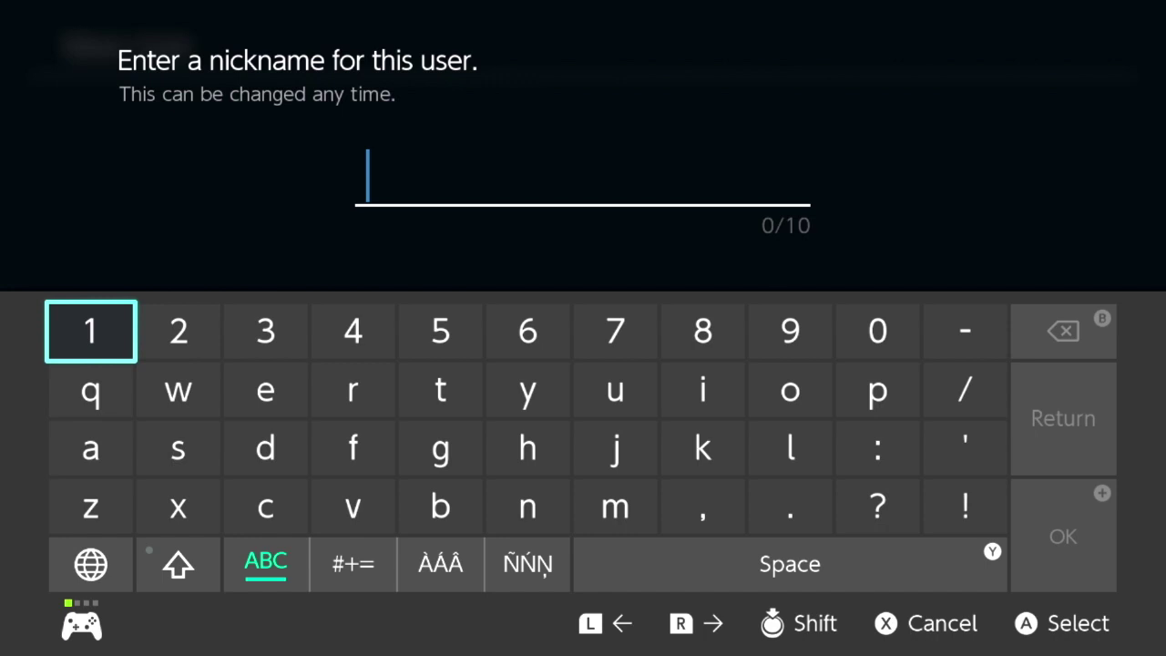
- Enter the nickname ne8 using the on-screen keyboard
key("Down")
key("Right")
key("Right")
key("Right")
key("Right")
key("Right")
key("Right")
key("Right")
key("Down")
key("Left")
key("Left")
key("Down")
key("Return")
key("Up")
key("Left")
key("Left")
key("Left")
key("Up")
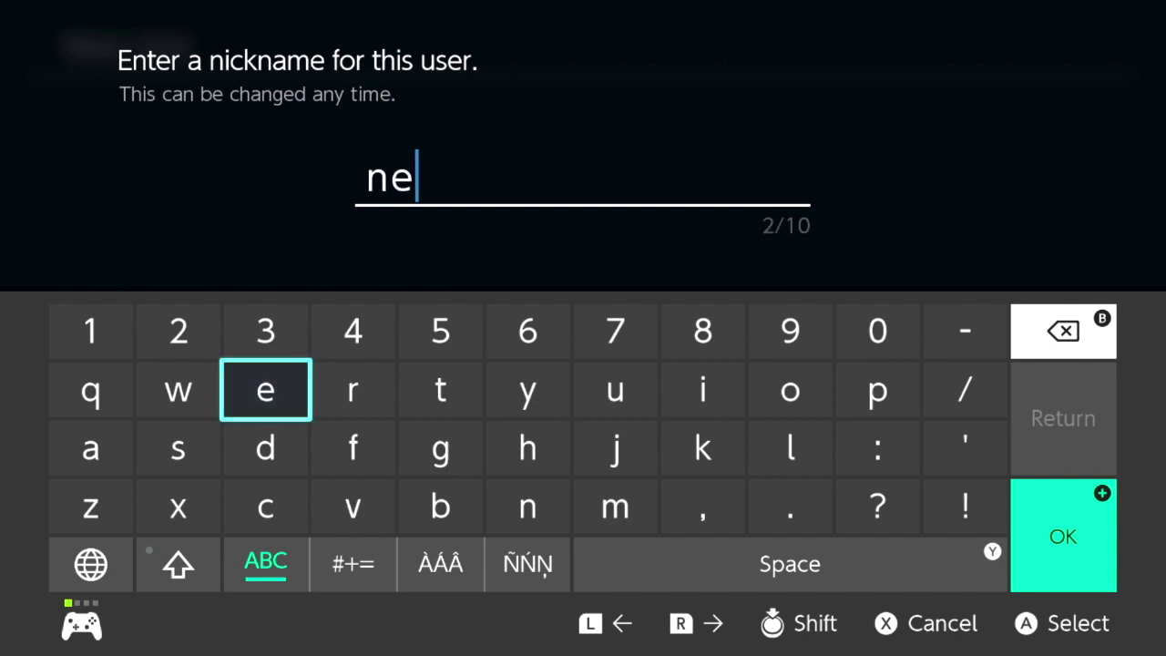
key("Right")
key("Right")
key("Right")
key("Right")
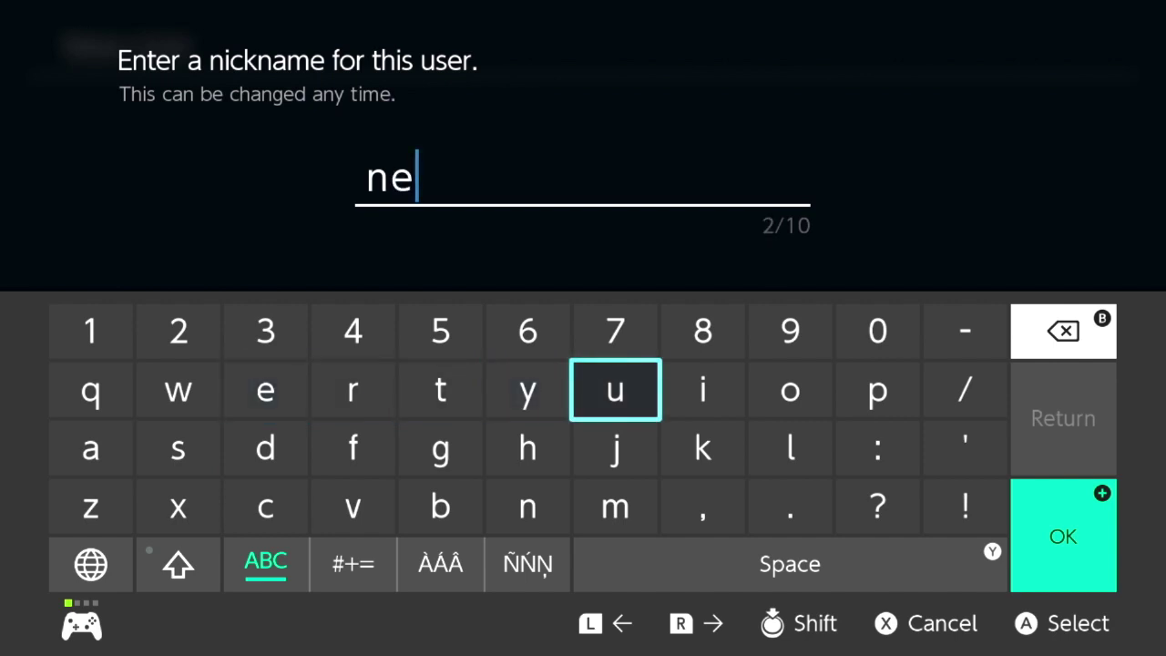
key("Right")
key("Up")
key("Return")
- Accept ne8 as the nickname and confirm adding the new user
key("Down")
key("Right")
key("Right")
key("Right")
key("Right")
key("Down")
key("Return")
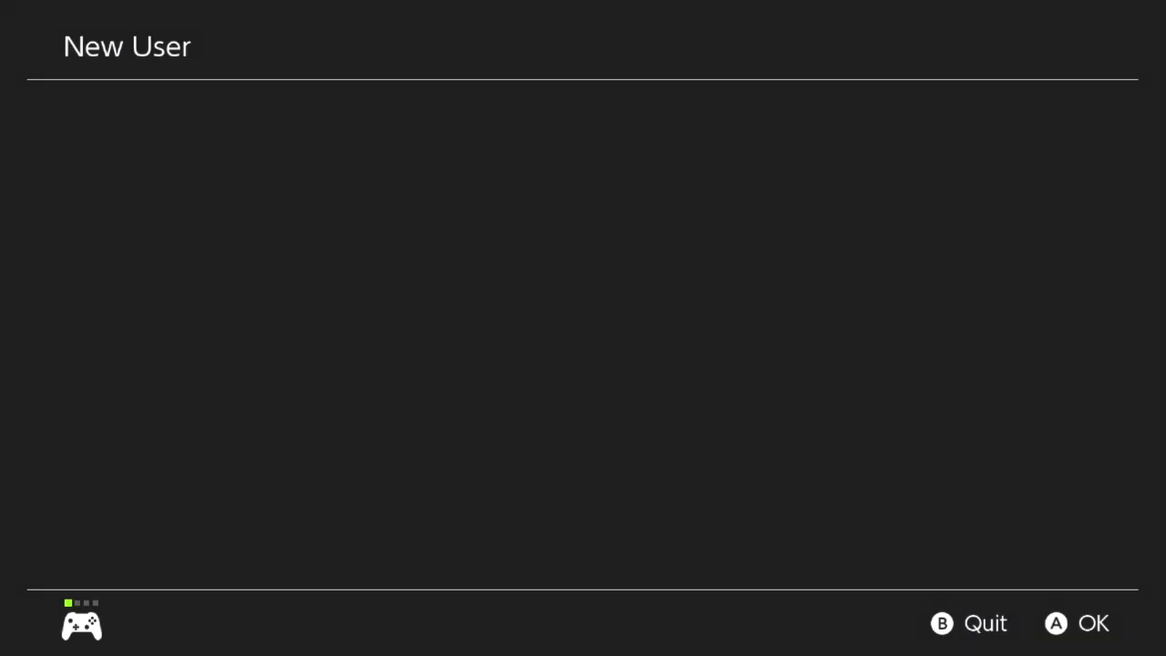
key("Return")
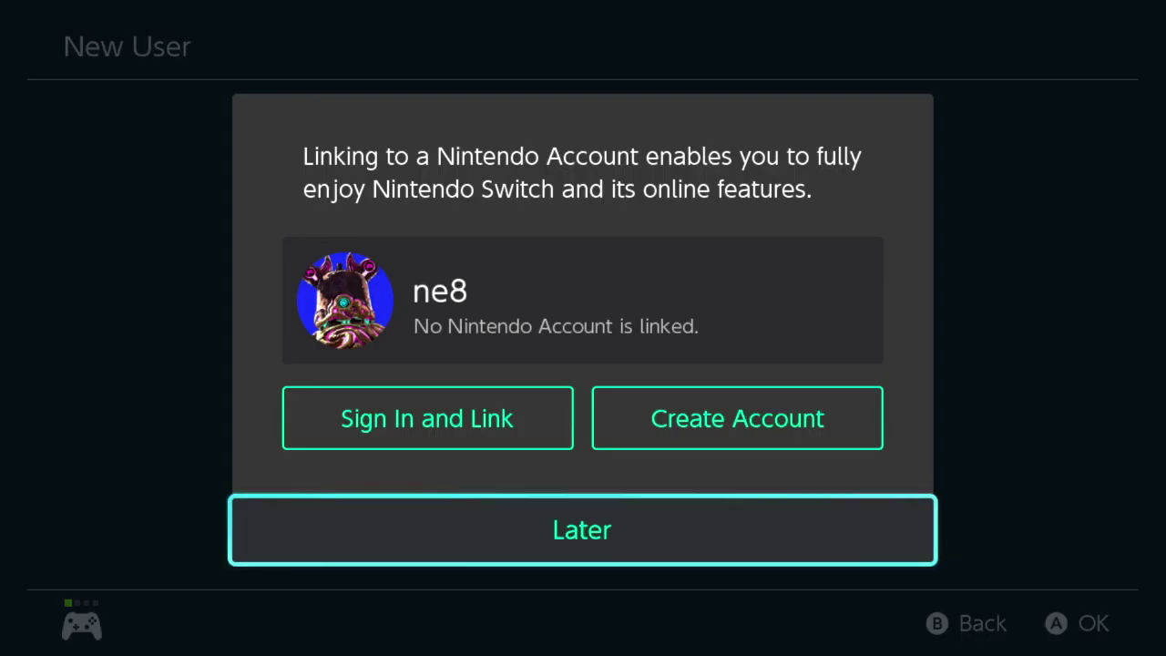